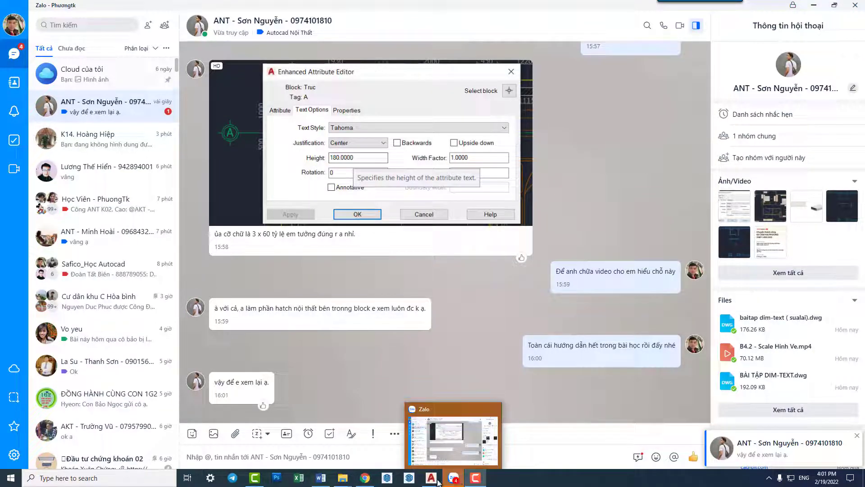
{"action": "mouse_move", "coordinate": [430, 477]}
{"action": "left_click", "coordinate": [748, 434]}
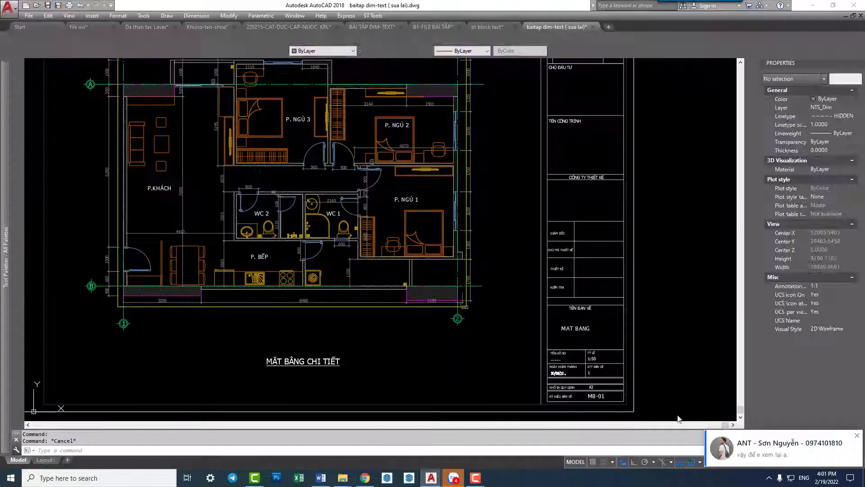
{"action": "scroll", "coordinate": [448, 292], "scroll_direction": "down", "scroll_amount": 3}
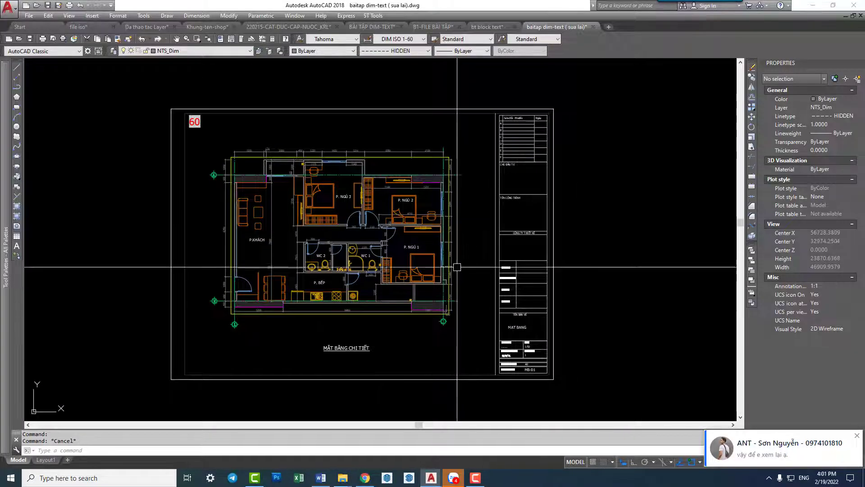
{"action": "left_click", "coordinate": [497, 233]}
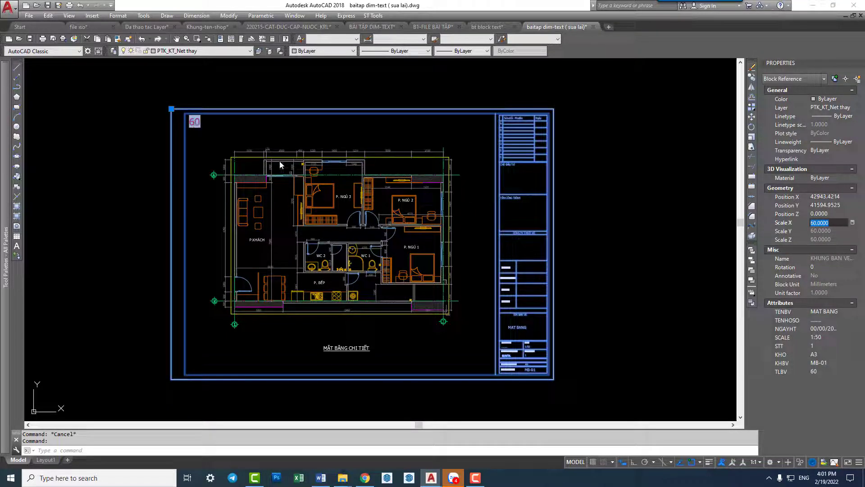
{"action": "scroll", "coordinate": [487, 270], "scroll_direction": "up", "scroll_amount": 3}
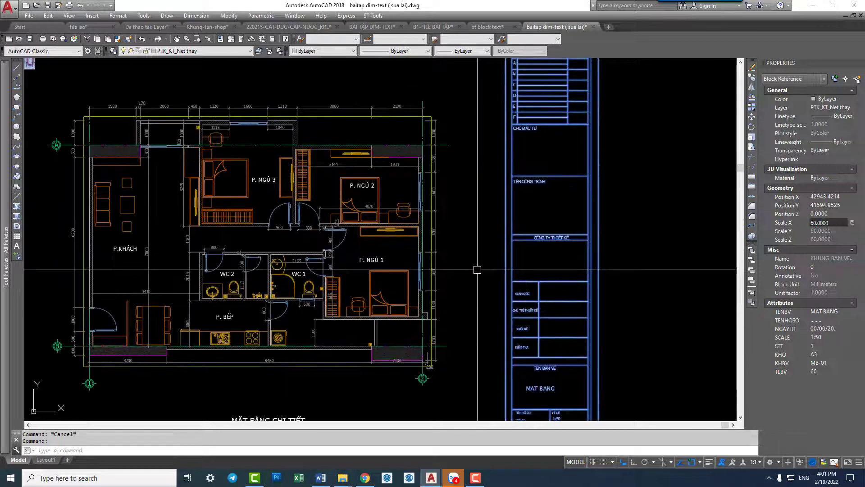
{"action": "scroll", "coordinate": [446, 194], "scroll_direction": "up", "scroll_amount": 2}
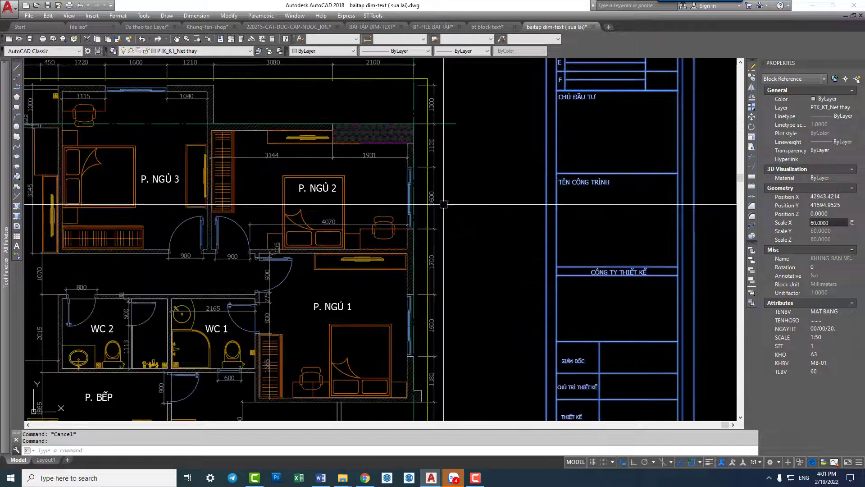
{"action": "left_click", "coordinate": [435, 210]}
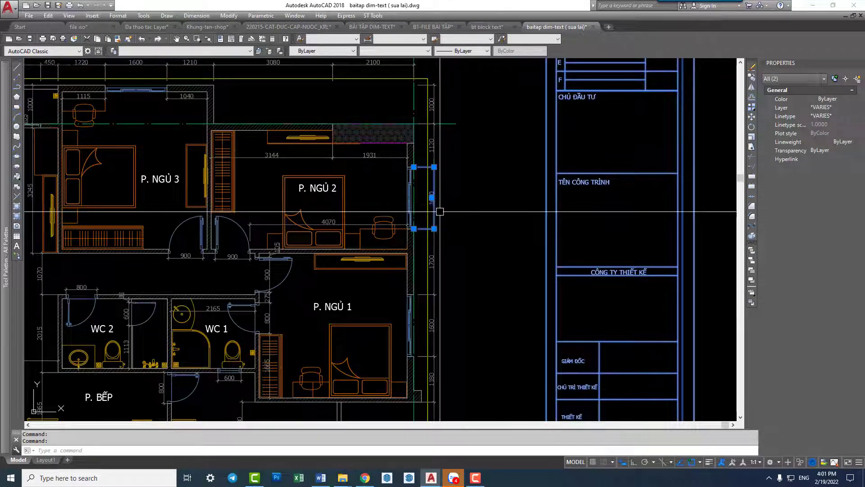
{"action": "key", "text": "Escape"}
{"action": "left_click", "coordinate": [440, 211]}
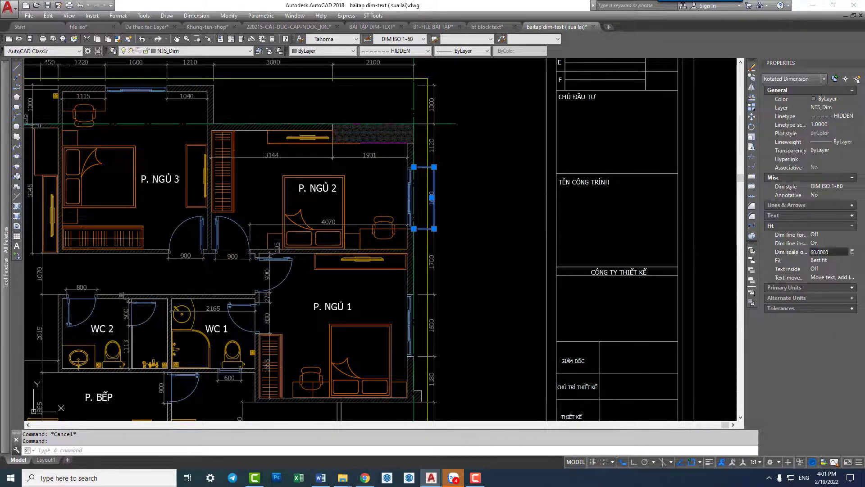
{"action": "key", "text": "Escape"}
{"action": "scroll", "coordinate": [469, 238], "scroll_direction": "up", "scroll_amount": 2}
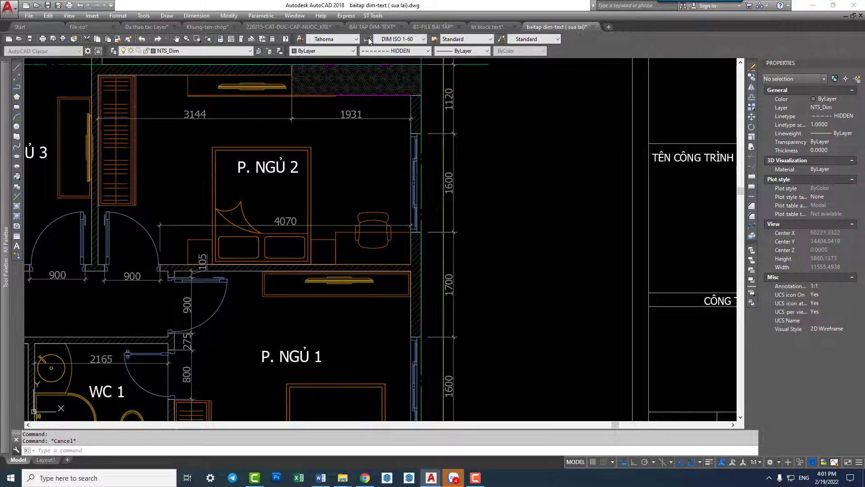
{"action": "left_click", "coordinate": [368, 40]}
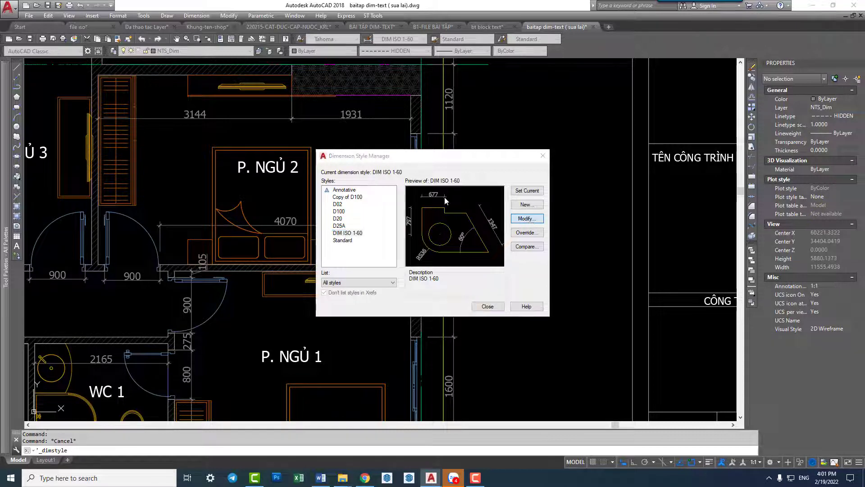
{"action": "left_click", "coordinate": [528, 219]}
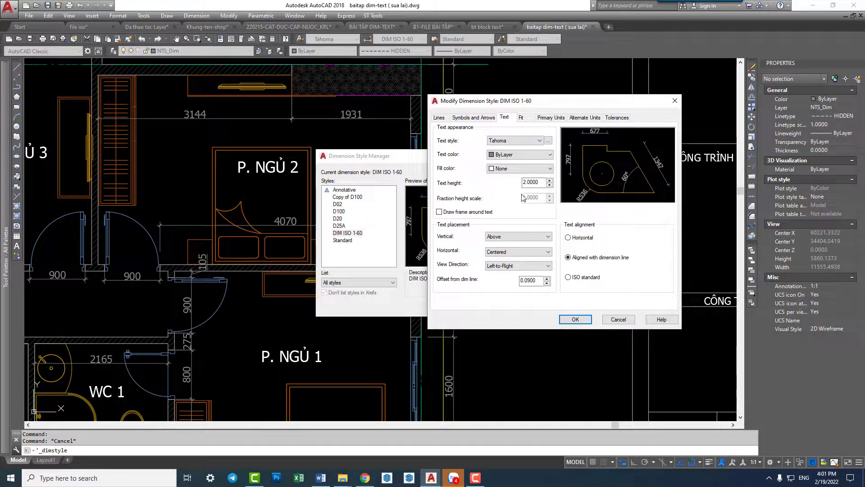
{"action": "left_click", "coordinate": [521, 118]}
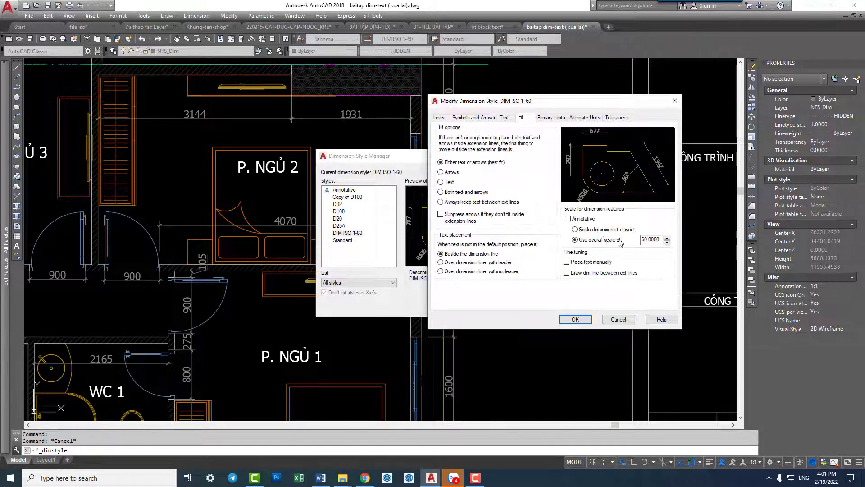
{"action": "left_click", "coordinate": [616, 320]}
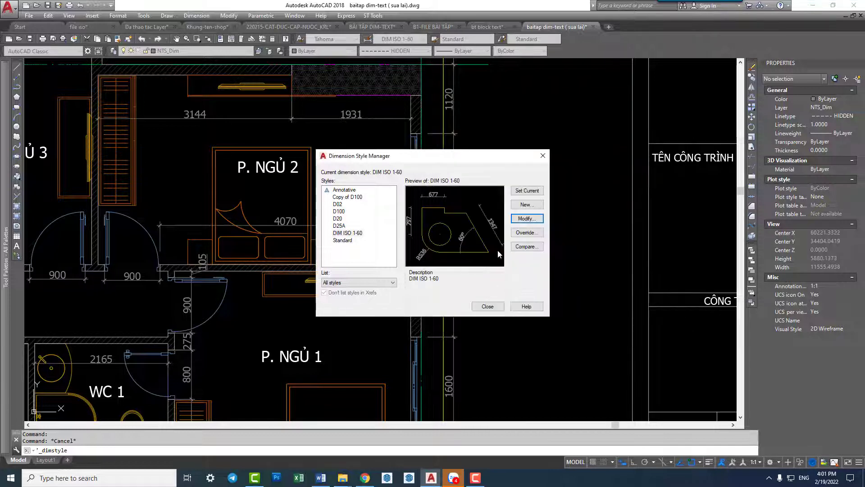
{"action": "left_click", "coordinate": [543, 156]}
{"action": "scroll", "coordinate": [421, 185], "scroll_direction": "down", "scroll_amount": 5}
{"action": "scroll", "coordinate": [420, 185], "scroll_direction": "up", "scroll_amount": 5}
Move the MẶT BẰNG CHI TIẾT title upward with MOVE until it sits just under the plan.
{"action": "left_click", "coordinate": [421, 185]}
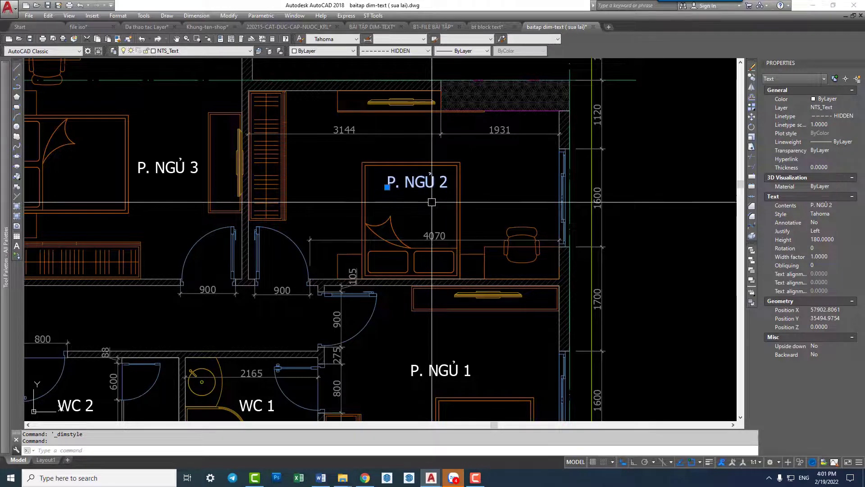
{"action": "key", "text": "Escape"}
{"action": "scroll", "coordinate": [432, 203], "scroll_direction": "down", "scroll_amount": 5}
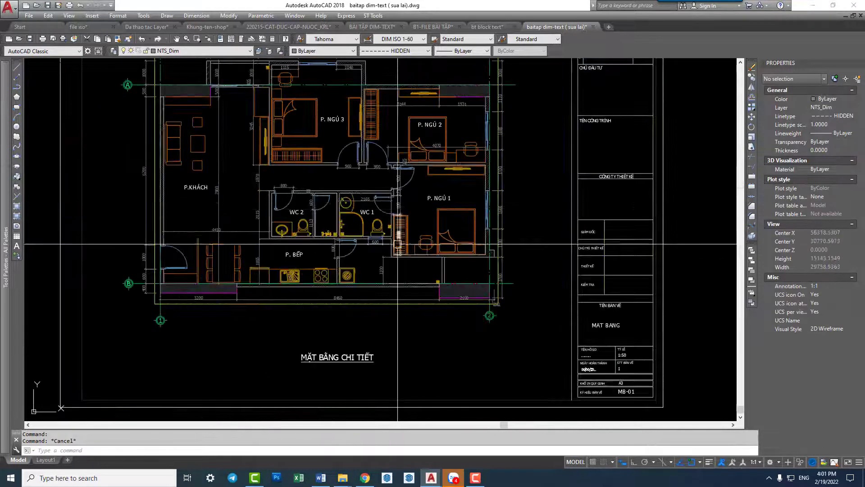
{"action": "scroll", "coordinate": [337, 317], "scroll_direction": "up", "scroll_amount": 1}
{"action": "scroll", "coordinate": [337, 318], "scroll_direction": "up", "scroll_amount": 3}
{"action": "left_click", "coordinate": [346, 335]}
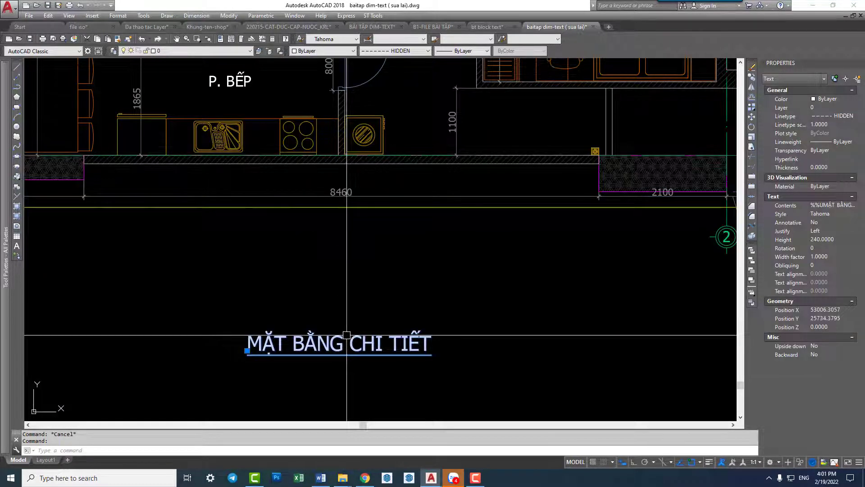
{"action": "scroll", "coordinate": [397, 324], "scroll_direction": "down", "scroll_amount": 1}
{"action": "key", "text": "m"}
{"action": "key", "text": "Return"}
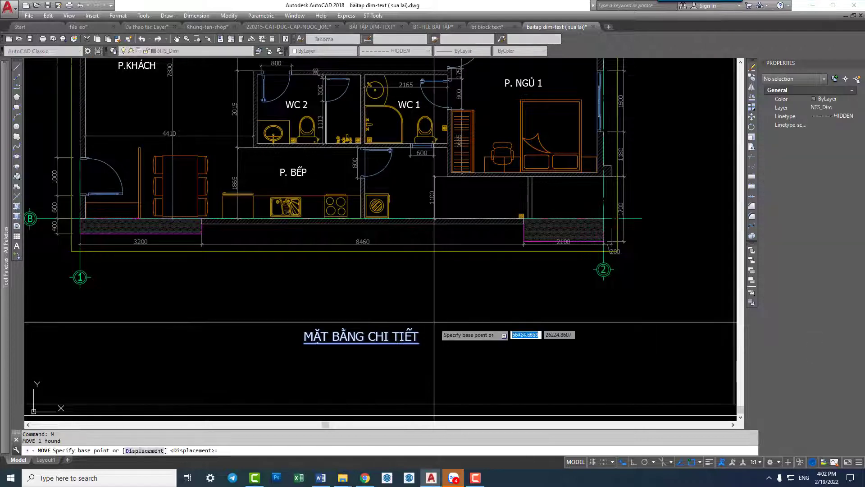
{"action": "left_click", "coordinate": [434, 327]}
{"action": "left_click", "coordinate": [436, 277]}
{"action": "key", "text": "Escape"}
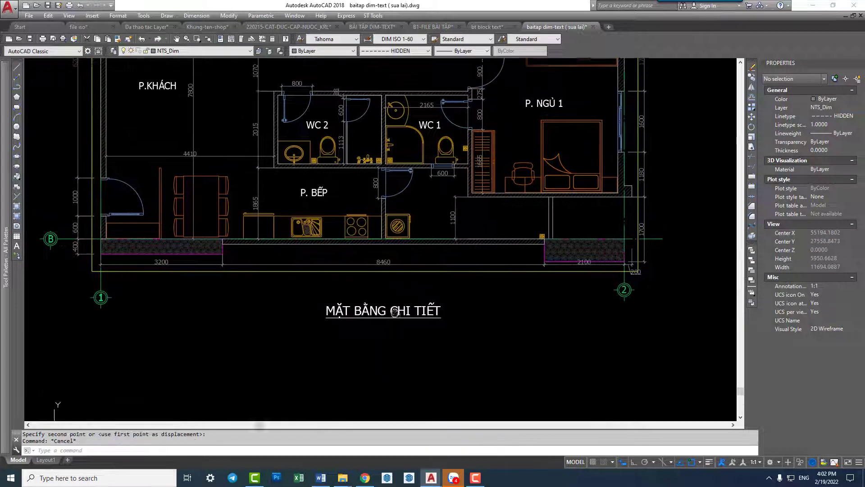
Check that grid bubble 2's Truc block on NTS_Truc has scale 1.0000.
{"action": "middle_click_drag", "start_coordinate": [370, 290], "coordinate": [402, 321]}
{"action": "scroll", "coordinate": [402, 321], "scroll_direction": "down", "scroll_amount": 2}
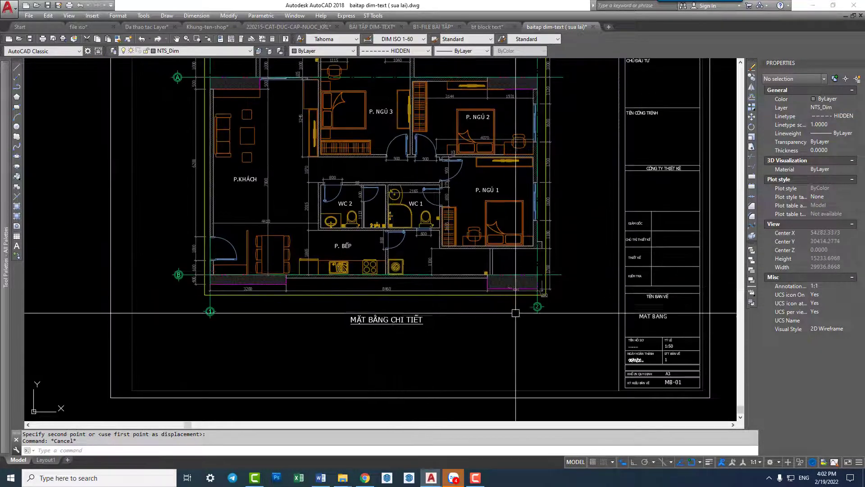
{"action": "scroll", "coordinate": [539, 310], "scroll_direction": "up", "scroll_amount": 2}
{"action": "left_click", "coordinate": [540, 311]}
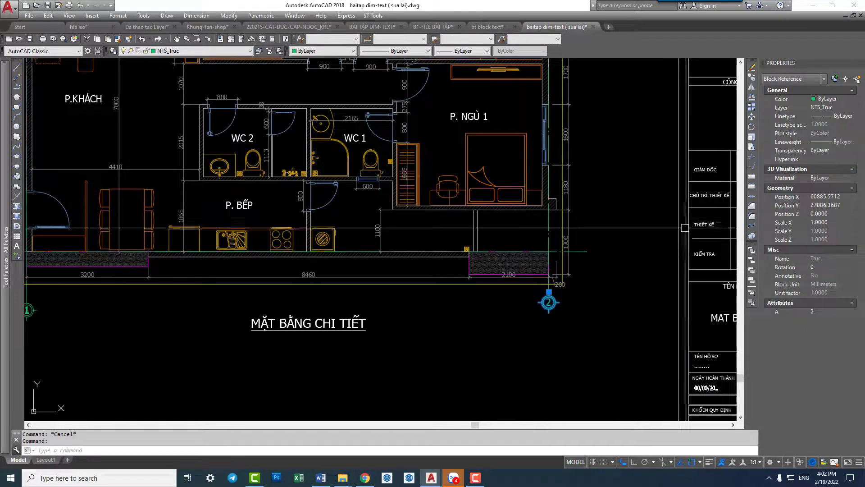
{"action": "left_click", "coordinate": [820, 223]}
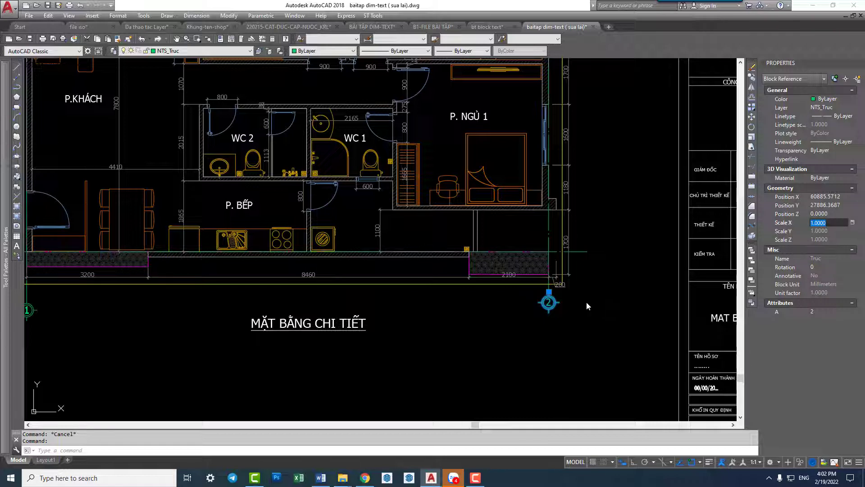
{"action": "left_click", "coordinate": [583, 332]}
{"action": "scroll", "coordinate": [518, 276], "scroll_direction": "down", "scroll_amount": 4}
{"action": "key", "text": "Escape"}
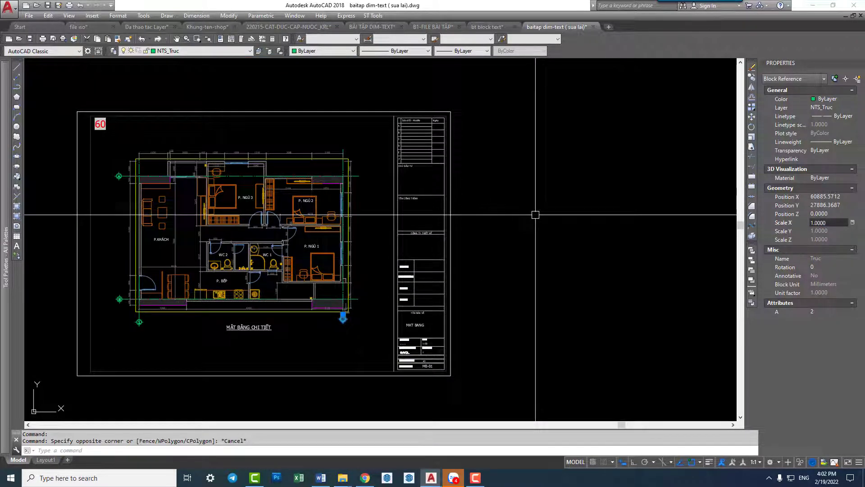
Copy the title-block frame from its lower-left corner to a spot right of the original.
{"action": "scroll", "coordinate": [379, 323], "scroll_direction": "up", "scroll_amount": 4}
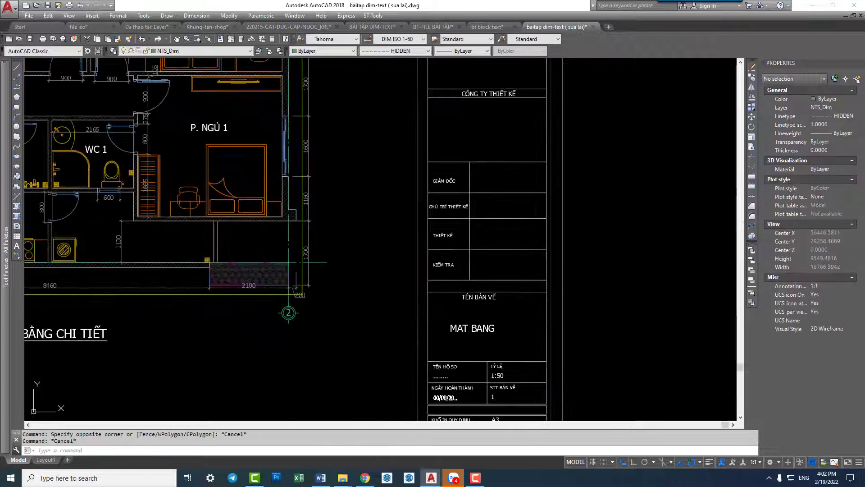
{"action": "key", "text": "Escape"}
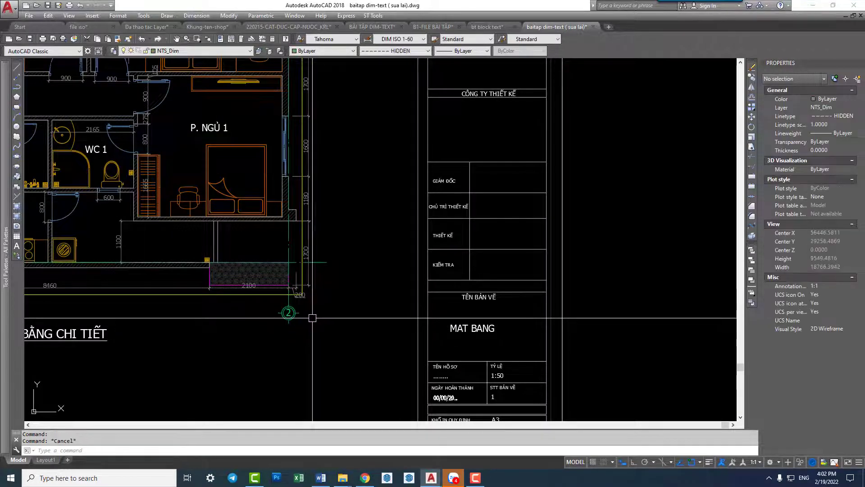
{"action": "middle_click_drag", "start_coordinate": [298, 317], "coordinate": [454, 327]}
{"action": "scroll", "coordinate": [453, 327], "scroll_direction": "up", "scroll_amount": 4}
{"action": "scroll", "coordinate": [451, 315], "scroll_direction": "up", "scroll_amount": 3}
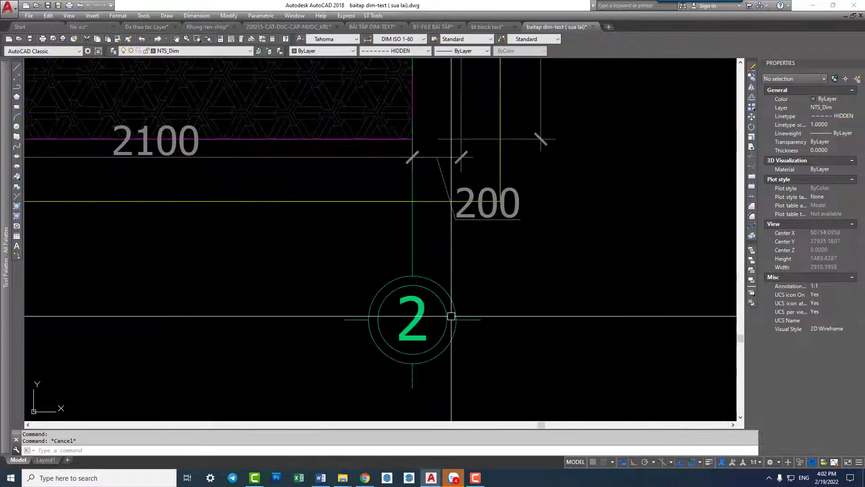
{"action": "scroll", "coordinate": [446, 316], "scroll_direction": "down", "scroll_amount": 6}
{"action": "scroll", "coordinate": [450, 316], "scroll_direction": "down", "scroll_amount": 4}
{"action": "left_click", "coordinate": [512, 259]}
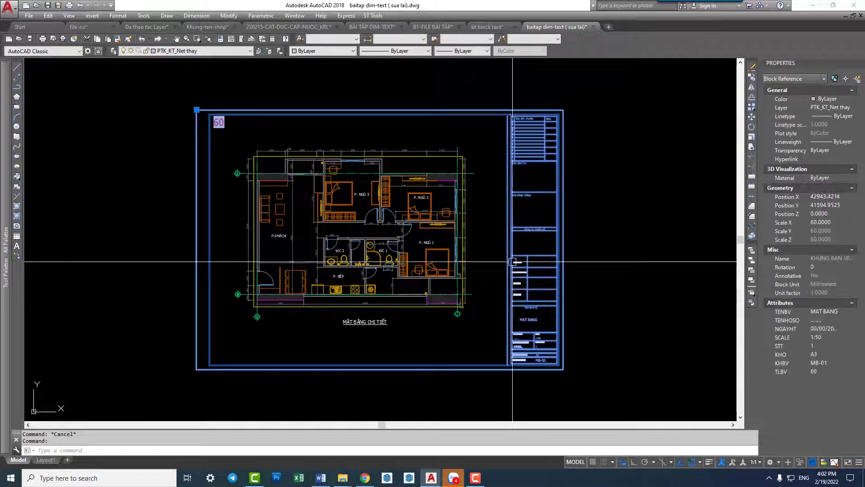
{"action": "key", "text": "Escape"}
{"action": "left_click", "coordinate": [516, 282]}
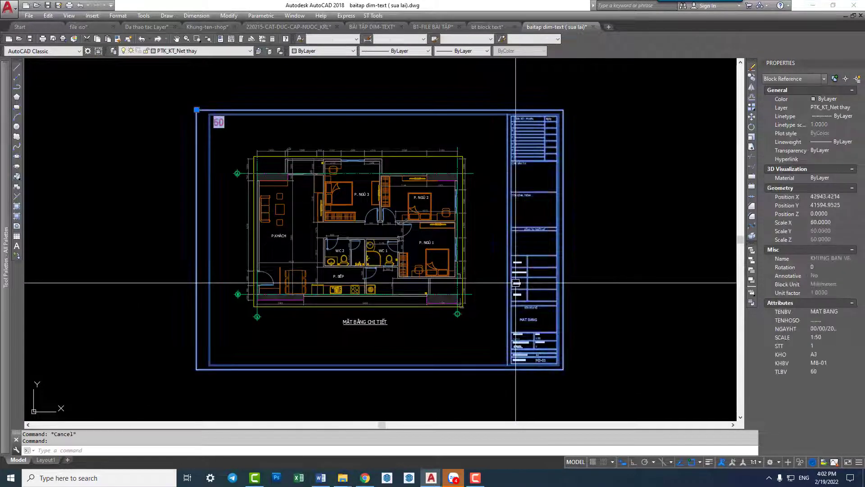
{"action": "type", "text": "co"}
{"action": "key", "text": "Return"}
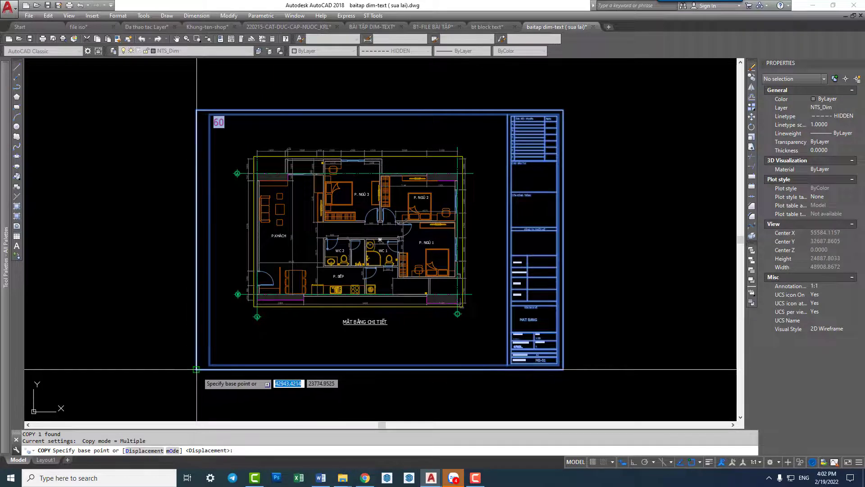
{"action": "left_click", "coordinate": [196, 369]}
{"action": "left_click", "coordinate": [563, 369]}
{"action": "key", "text": "Escape"}
Rescale the copied frame from 60 to 50 via Scale X in Properties.
{"action": "middle_click_drag", "start_coordinate": [563, 316], "coordinate": [288, 315]}
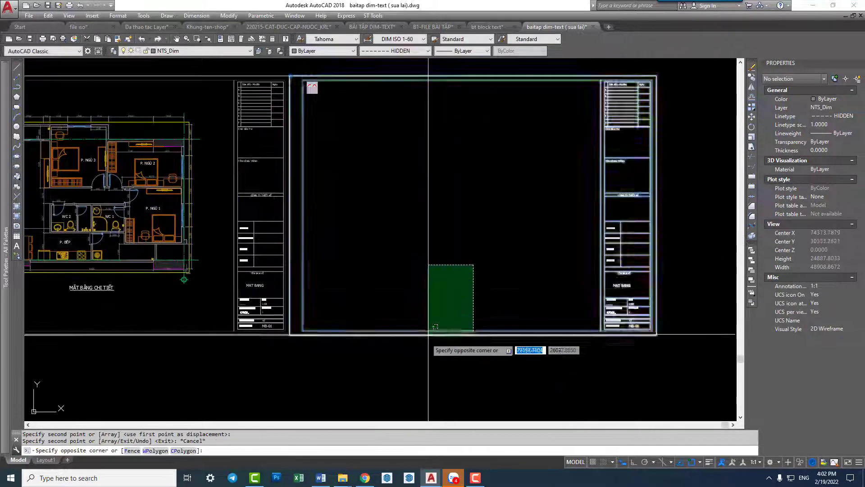
{"action": "left_click_drag", "start_coordinate": [474, 265], "coordinate": [428, 358]}
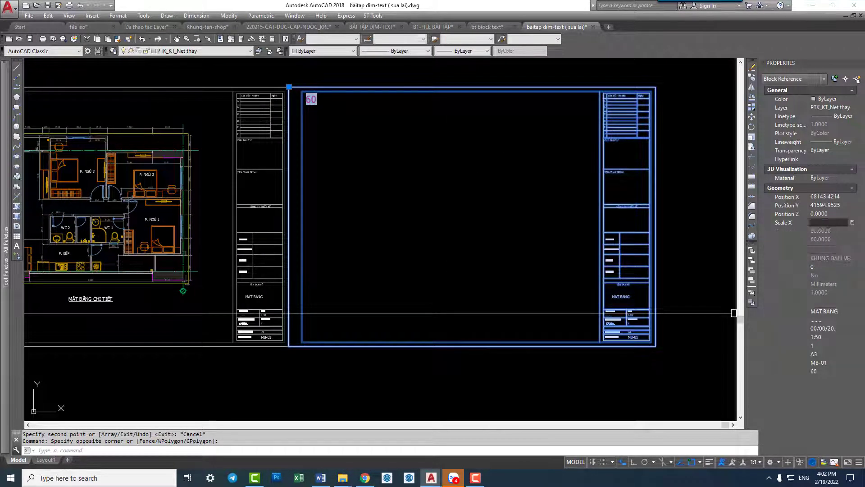
{"action": "type", "text": "50"}
{"action": "key", "text": "Return"}
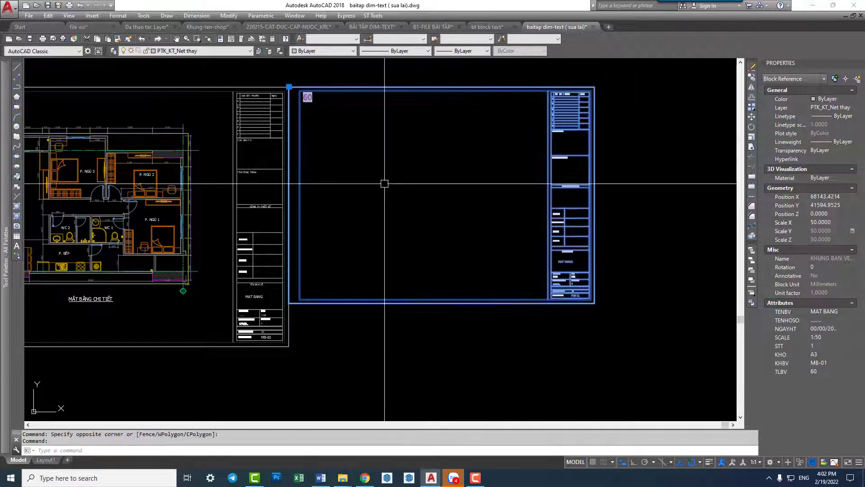
{"action": "mouse_move", "coordinate": [384, 184]}
{"action": "middle_mouse_down"}
{"action": "mouse_move", "coordinate": [545, 224]}
{"action": "mouse_move", "coordinate": [585, 216]}
{"action": "middle_mouse_up"}
{"action": "key", "text": "Escape"}
{"action": "type", "text": "m"}
{"action": "key", "text": "Return"}
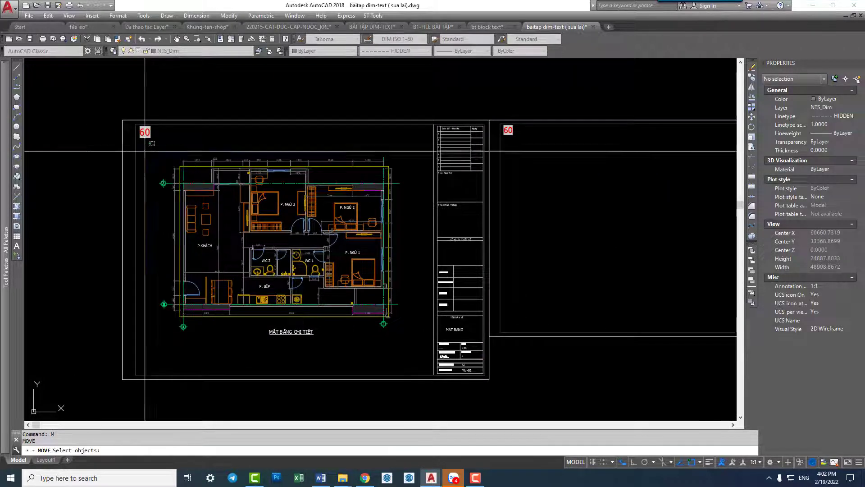
Window-select the floor plan and move it into the right-hand scale-50 frame.
{"action": "left_click", "coordinate": [145, 151]}
{"action": "left_click", "coordinate": [404, 356]}
{"action": "left_click", "coordinate": [422, 153]}
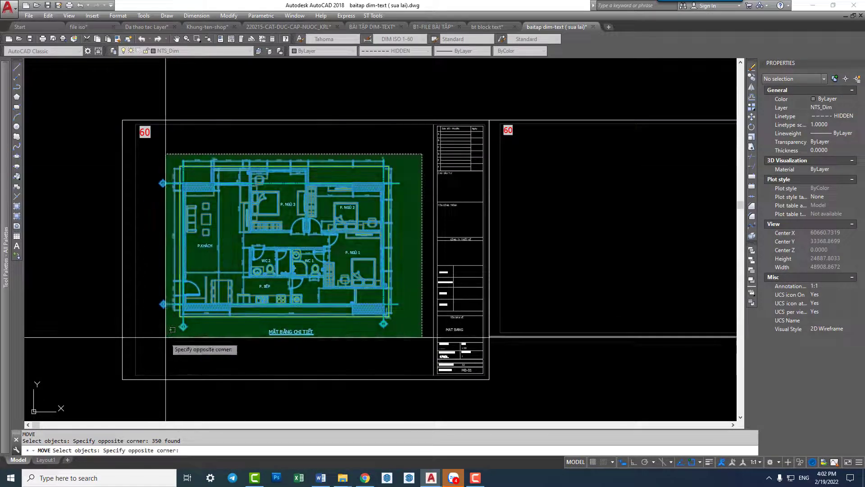
{"action": "left_click", "coordinate": [165, 337]}
{"action": "key", "text": "Return"}
{"action": "left_click", "coordinate": [145, 120]}
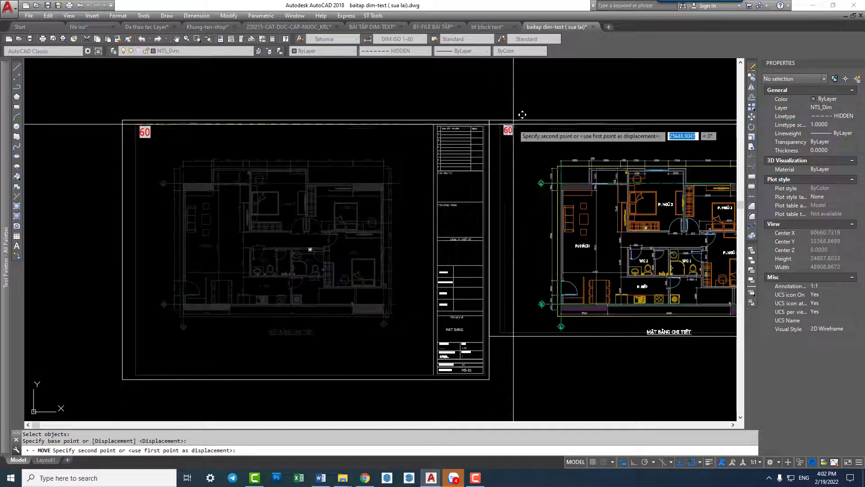
{"action": "left_click", "coordinate": [485, 105]}
{"action": "key", "text": "Escape"}
Move the floor plan again to fine-tune its position inside the right frame.
{"action": "mouse_move", "coordinate": [716, 235]}
{"action": "middle_mouse_down"}
{"action": "mouse_move", "coordinate": [508, 238]}
{"action": "mouse_move", "coordinate": [539, 246]}
{"action": "middle_mouse_up"}
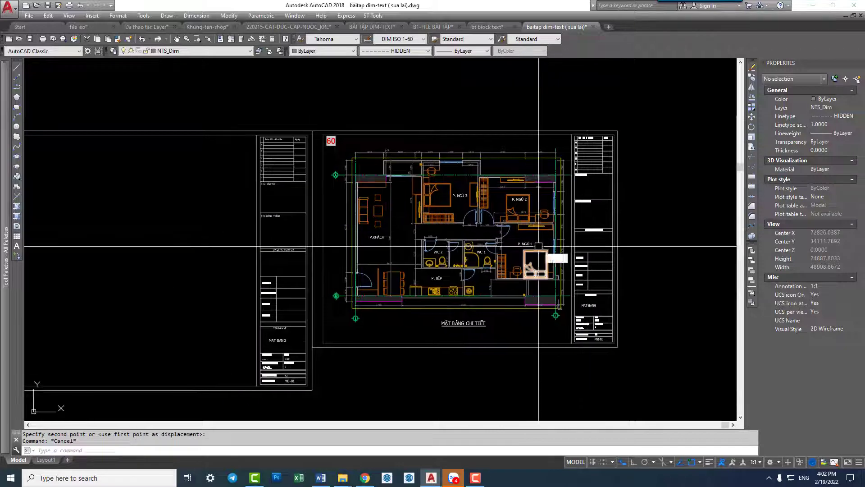
{"action": "key", "text": "Return"}
{"action": "left_click", "coordinate": [338, 89]}
{"action": "left_click", "coordinate": [579, 350]}
{"action": "key", "text": "Return"}
{"action": "scroll", "coordinate": [521, 321], "scroll_direction": "up", "scroll_amount": 4}
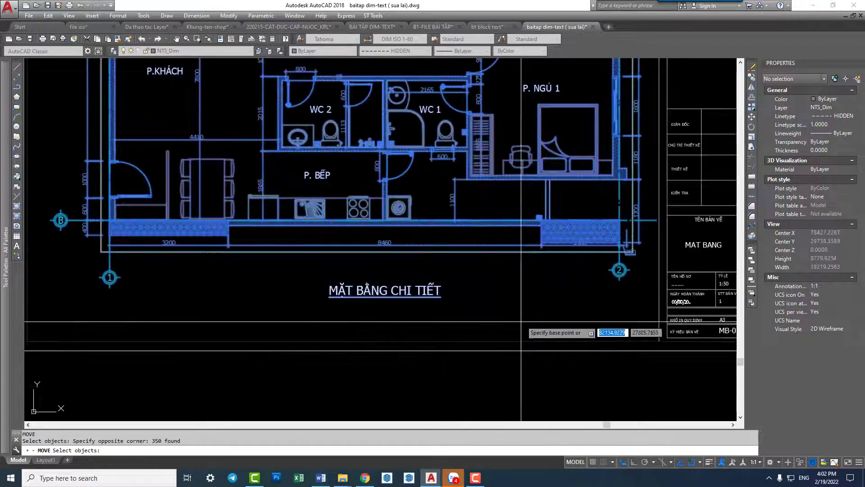
{"action": "left_click", "coordinate": [522, 322]}
{"action": "left_click", "coordinate": [343, 130]}
{"action": "scroll", "coordinate": [464, 189], "scroll_direction": "down", "scroll_amount": 5}
Isolate the dimension layer and confirm all dimensions show Dim scale overall 60.
{"action": "scroll", "coordinate": [393, 200], "scroll_direction": "up", "scroll_amount": 5}
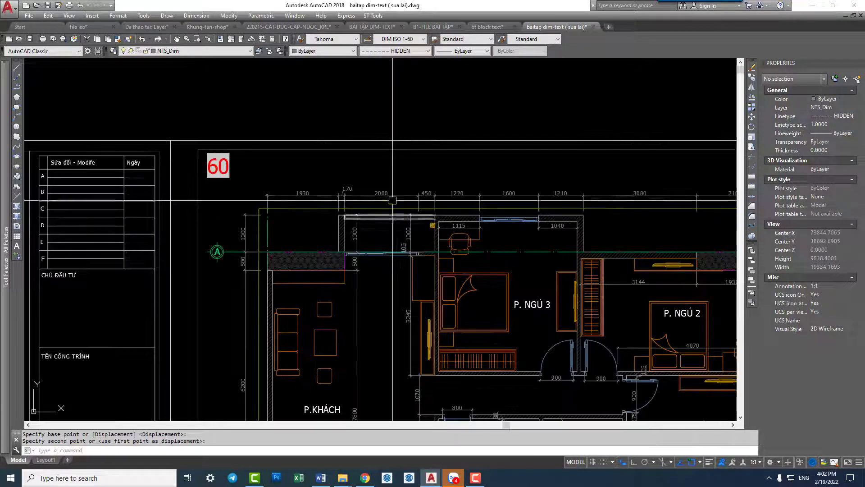
{"action": "left_click", "coordinate": [392, 200]}
{"action": "scroll", "coordinate": [393, 200], "scroll_direction": "down", "scroll_amount": 2}
{"action": "type", "text": "layiso"}
{"action": "key", "text": "Return"}
{"action": "scroll", "coordinate": [355, 210], "scroll_direction": "down", "scroll_amount": 3}
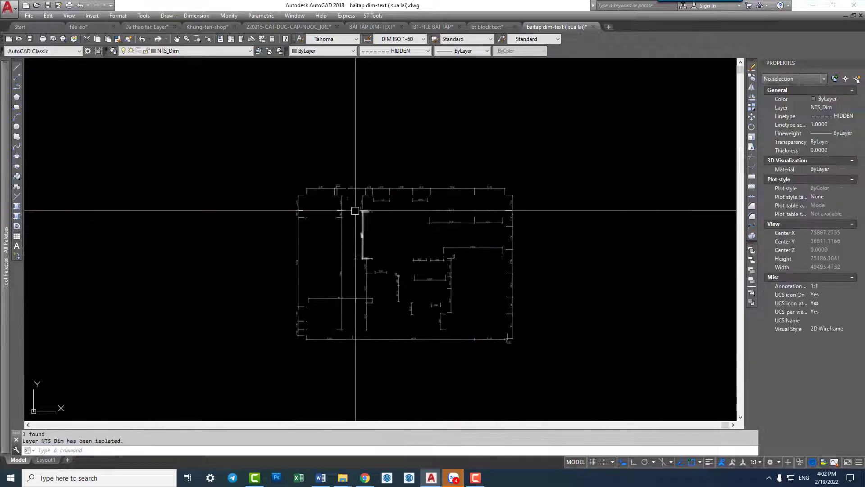
{"action": "left_click", "coordinate": [271, 161]}
{"action": "left_click", "coordinate": [535, 340]}
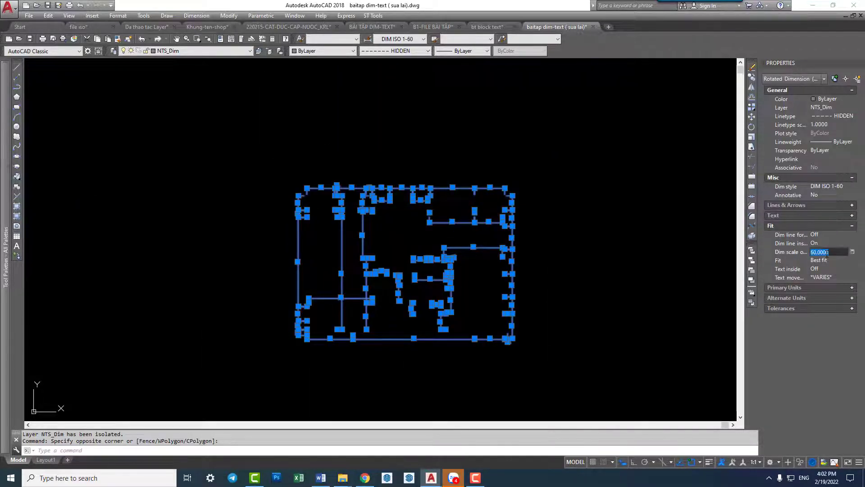
{"action": "key", "text": "Escape"}
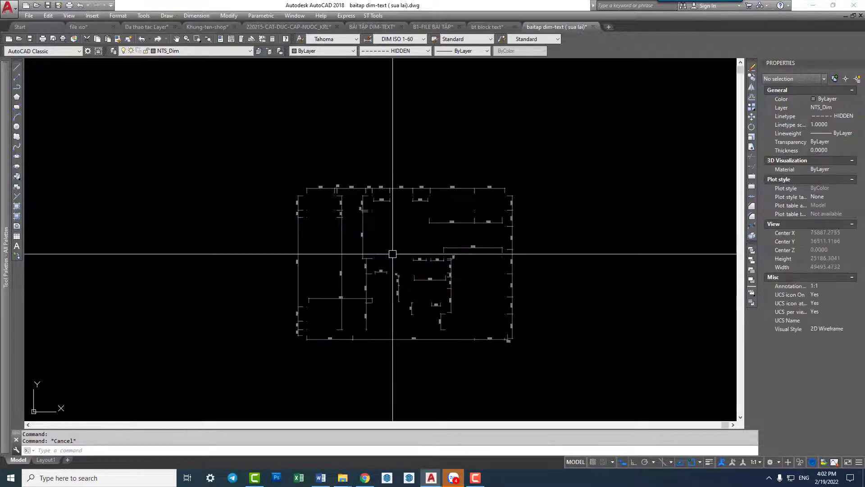
Restore all layers, then isolate the NTS_Text layer using the WC 1 label.
{"action": "type", "text": "layon"}
{"action": "key", "text": "Return"}
{"action": "scroll", "coordinate": [392, 251], "scroll_direction": "up", "scroll_amount": 2}
{"action": "mouse_move", "coordinate": [392, 285]}
{"action": "middle_mouse_down"}
{"action": "mouse_move", "coordinate": [381, 249]}
{"action": "mouse_move", "coordinate": [396, 197]}
{"action": "middle_mouse_up"}
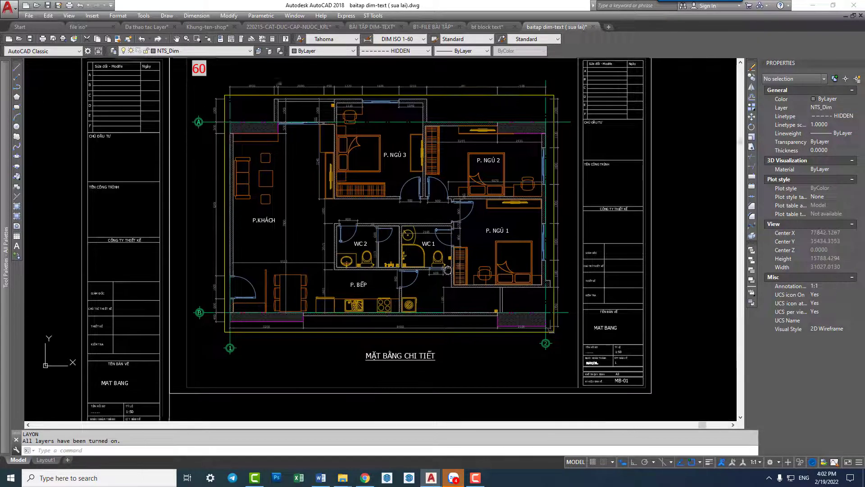
{"action": "scroll", "coordinate": [451, 180], "scroll_direction": "up", "scroll_amount": 2}
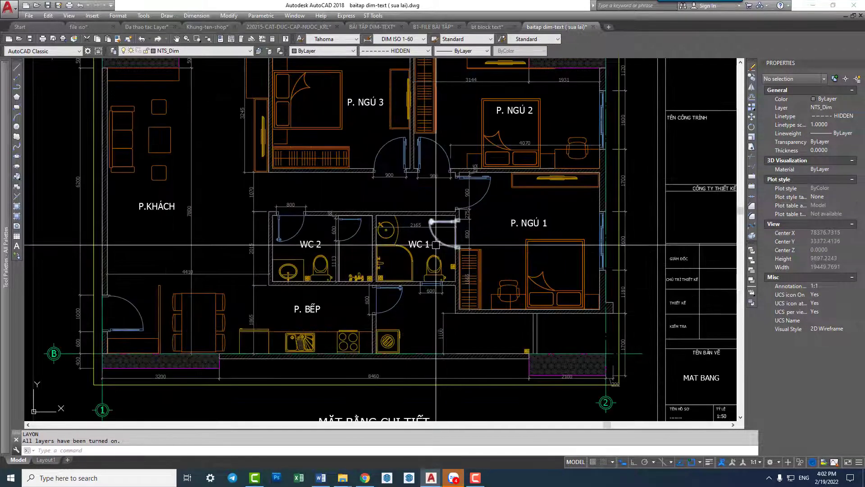
{"action": "left_click", "coordinate": [410, 275]}
{"action": "type", "text": "layiso"}
{"action": "key", "text": "Return"}
{"action": "scroll", "coordinate": [424, 256], "scroll_direction": "down", "scroll_amount": 3}
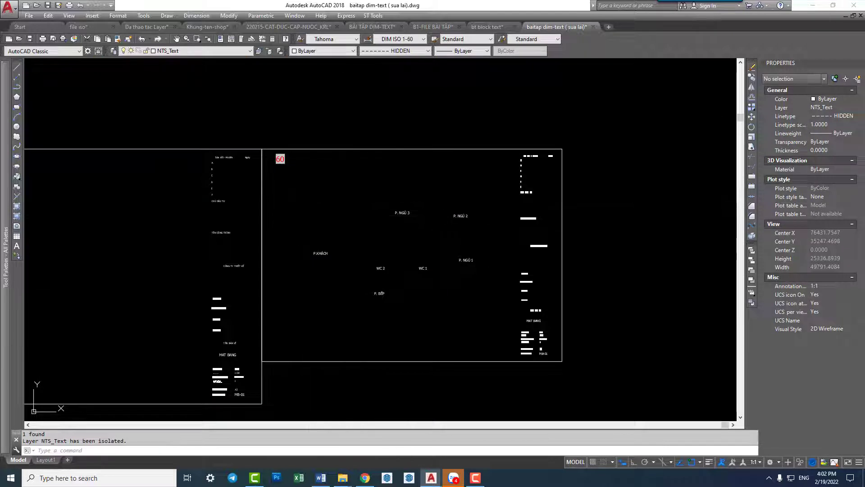
Select the seven room labels, then turn all layers back on with LAYON.
{"action": "left_click", "coordinate": [306, 189]}
{"action": "left_click", "coordinate": [493, 309]}
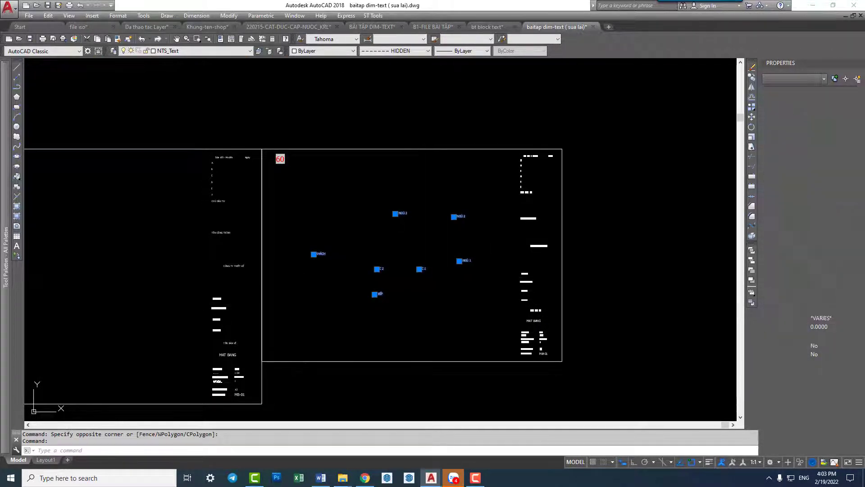
{"action": "type", "text": "layon"}
{"action": "key", "text": "Return"}
Change the MẶT BẰNG CHI TIẾT title height from 240 to 200.
{"action": "scroll", "coordinate": [407, 367], "scroll_direction": "up", "scroll_amount": 3}
{"action": "left_click", "coordinate": [407, 367]}
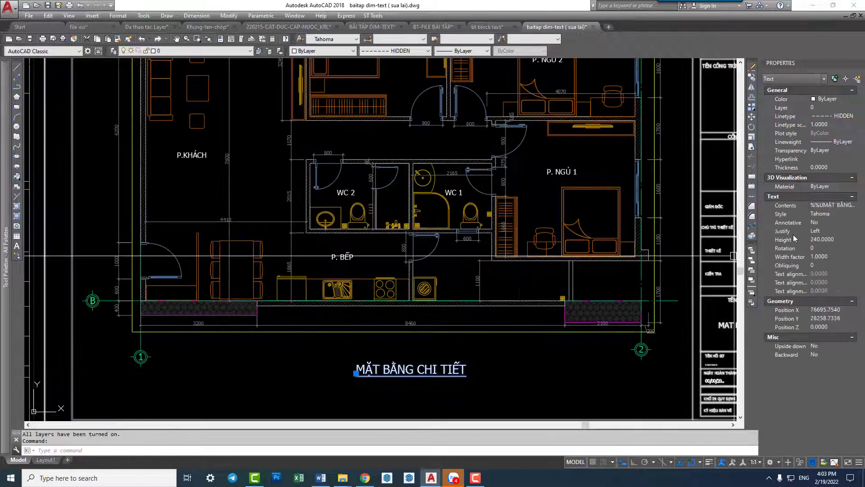
{"action": "left_click", "coordinate": [818, 240]}
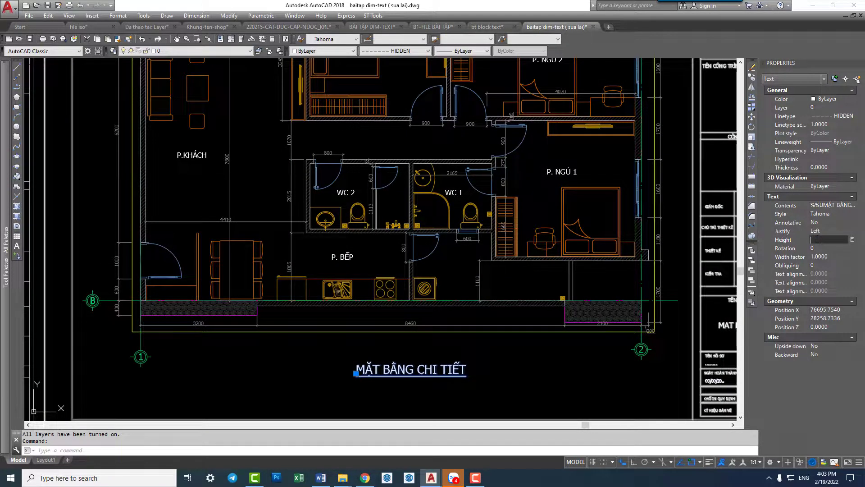
{"action": "type", "text": "200"}
{"action": "key", "text": "Return"}
{"action": "key", "text": "Escape"}
{"action": "type", "text": "m"}
{"action": "key", "text": "Return"}
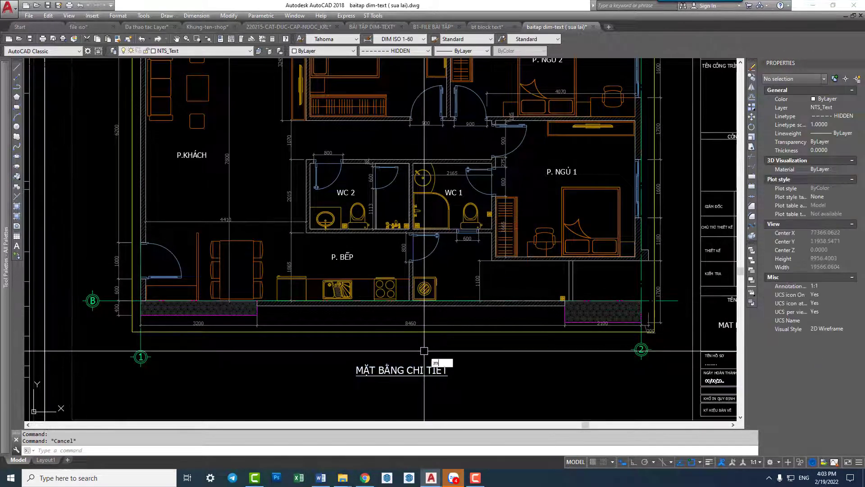
{"action": "left_click", "coordinate": [436, 378]}
{"action": "key", "text": "Escape"}
Select axis bubble 2 and open its Truc block in the Block Editor.
{"action": "middle_click_drag", "start_coordinate": [641, 350], "coordinate": [573, 359]}
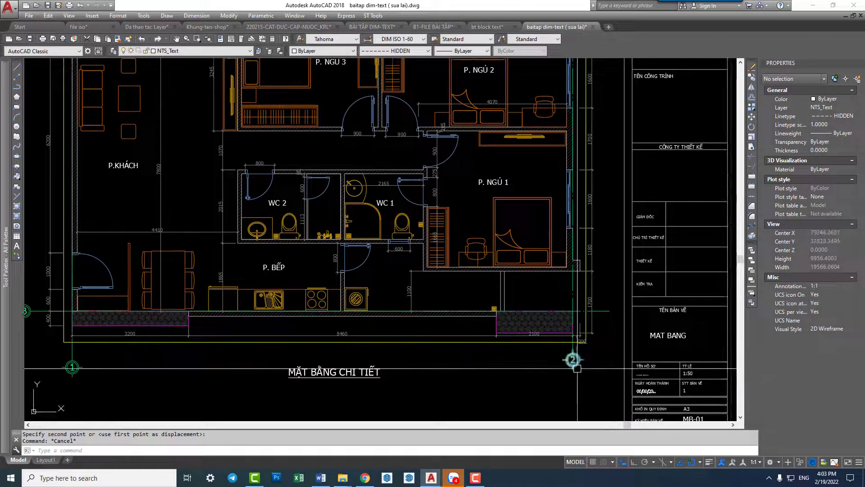
{"action": "left_click", "coordinate": [573, 359]}
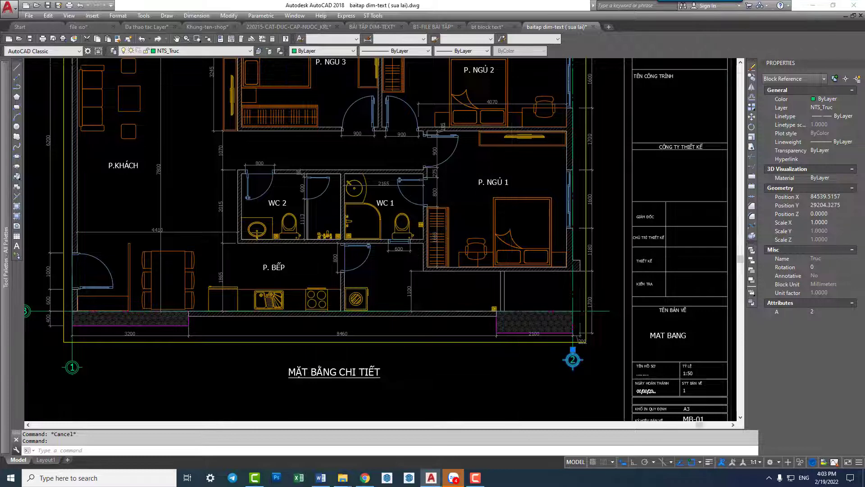
{"action": "scroll", "coordinate": [551, 356], "scroll_direction": "down", "scroll_amount": 2}
{"action": "scroll", "coordinate": [551, 354], "scroll_direction": "up", "scroll_amount": 5}
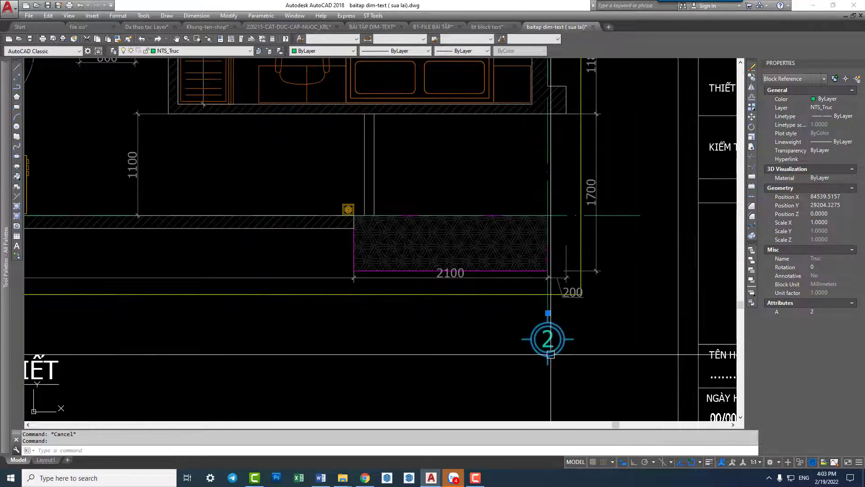
{"action": "middle_click_drag", "start_coordinate": [551, 354], "coordinate": [529, 360]}
{"action": "type", "text": "be"}
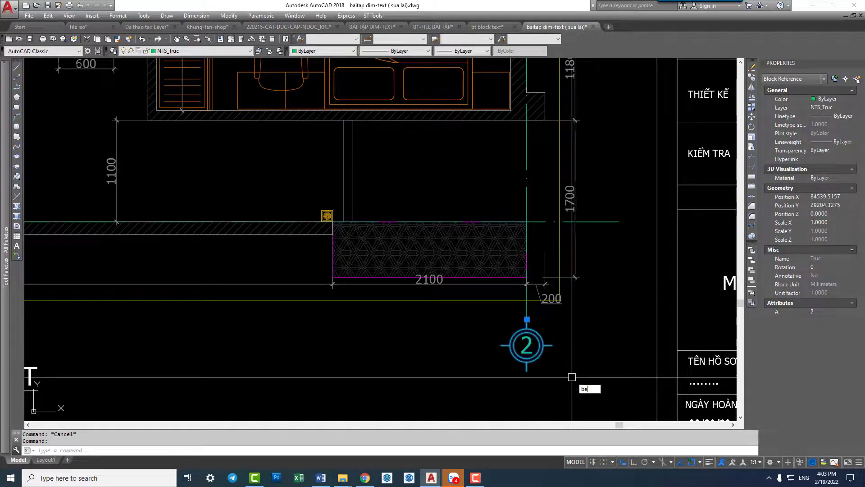
{"action": "key", "text": "Return"}
{"action": "left_click", "coordinate": [525, 348]}
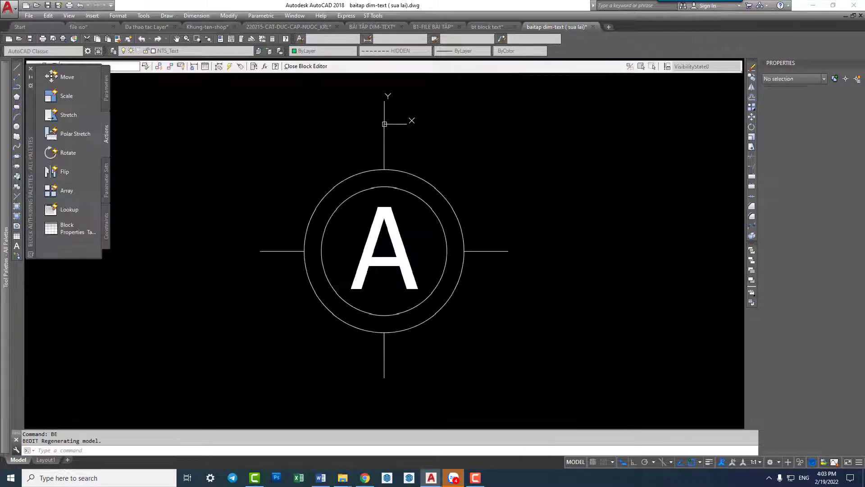
Move the seven-part bubble symbol so its centre sits on the block origin 0,0.
{"action": "scroll", "coordinate": [434, 241], "scroll_direction": "down", "scroll_amount": 3}
{"action": "left_click_drag", "start_coordinate": [344, 174], "coordinate": [500, 342]}
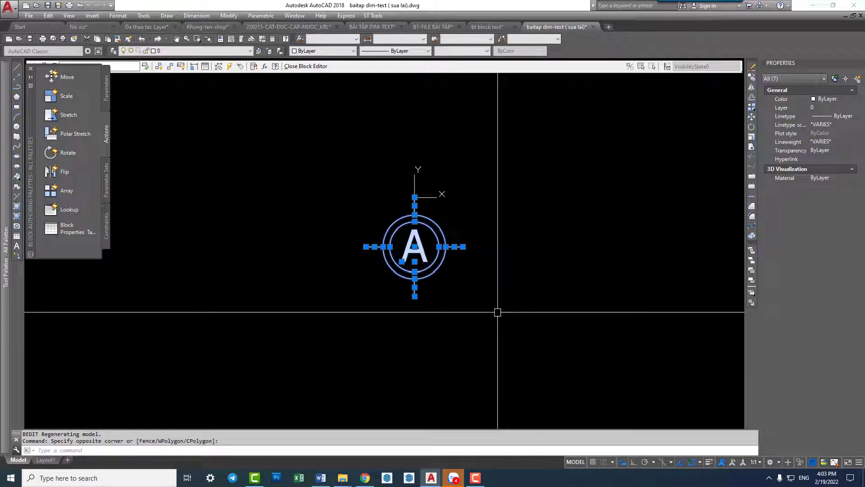
{"action": "scroll", "coordinate": [411, 248], "scroll_direction": "up", "scroll_amount": 1}
{"action": "scroll", "coordinate": [411, 247], "scroll_direction": "up", "scroll_amount": 2}
{"action": "key", "text": "Escape"}
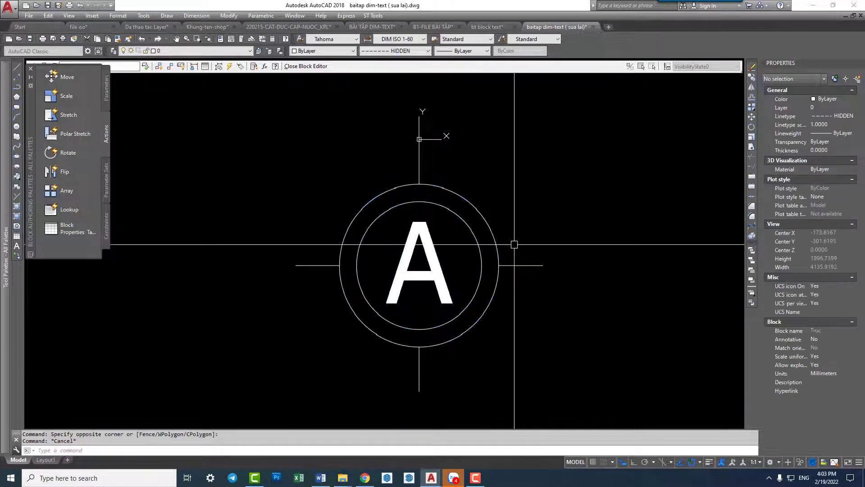
{"action": "scroll", "coordinate": [515, 244], "scroll_direction": "down", "scroll_amount": 3}
{"action": "type", "text": "m"}
{"action": "key", "text": "Return"}
{"action": "left_click_drag", "start_coordinate": [392, 207], "coordinate": [585, 344]}
{"action": "scroll", "coordinate": [507, 266], "scroll_direction": "up", "scroll_amount": 2}
{"action": "key", "text": "Return"}
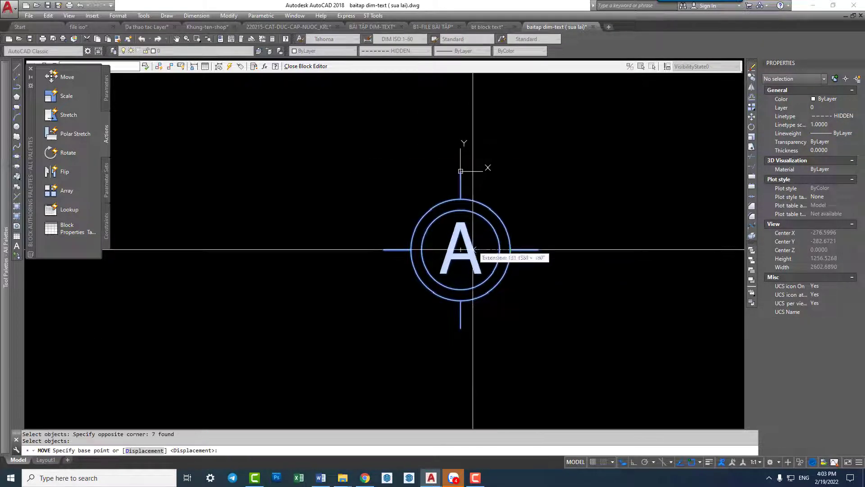
{"action": "left_click", "coordinate": [460, 249]}
{"action": "left_click", "coordinate": [461, 171]}
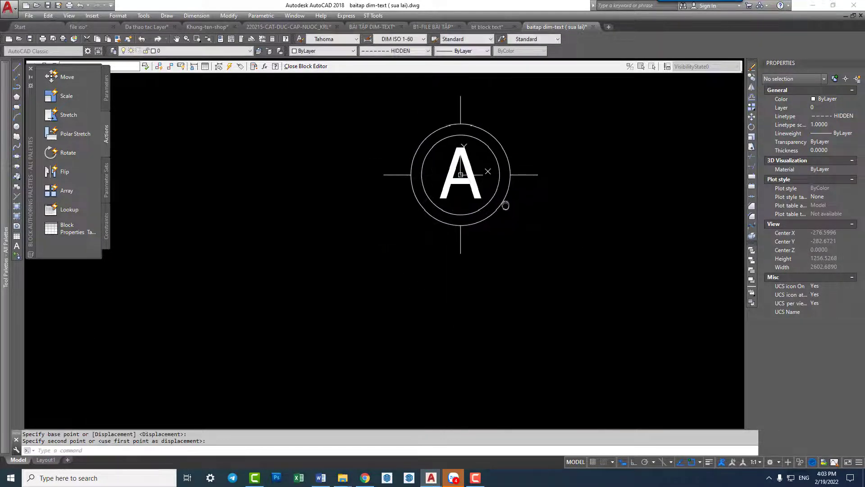
{"action": "middle_click_drag", "start_coordinate": [471, 117], "coordinate": [436, 208]}
{"action": "middle_click_drag", "start_coordinate": [498, 288], "coordinate": [498, 301]}
Scale the bubble symbol by 3/180 about its centre.
{"action": "type", "text": "sc"}
{"action": "key", "text": "Return"}
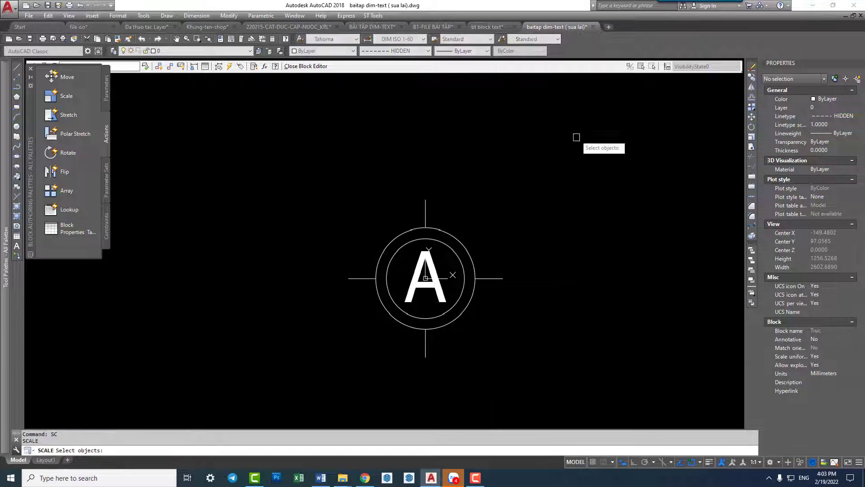
{"action": "left_click", "coordinate": [576, 128]}
{"action": "left_click", "coordinate": [283, 388]}
{"action": "key", "text": "Escape"}
{"action": "left_click", "coordinate": [440, 296]}
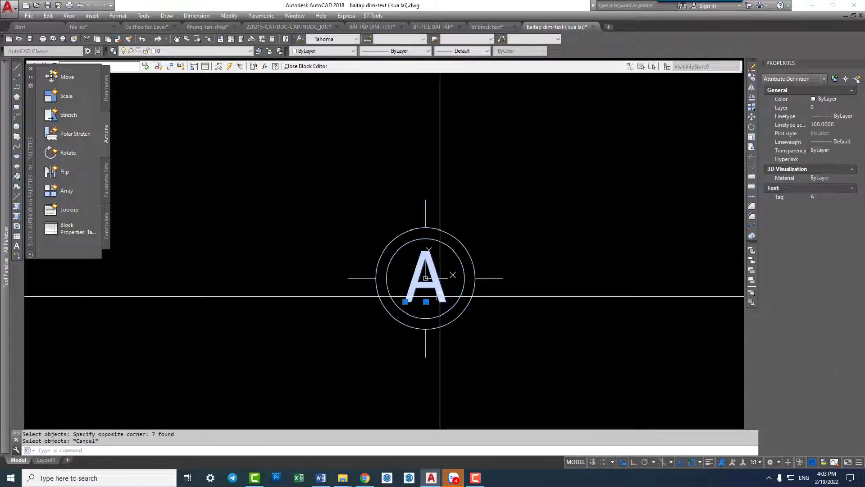
{"action": "key", "text": "Escape"}
{"action": "type", "text": "sc"}
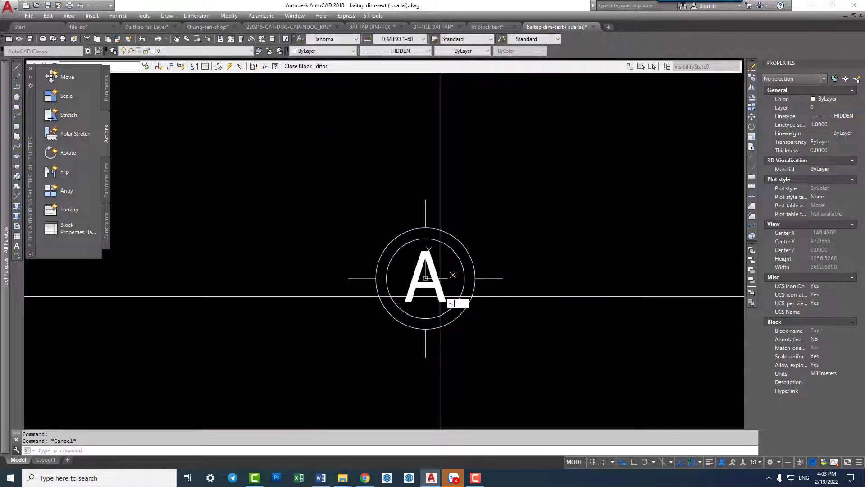
{"action": "key", "text": "Return"}
{"action": "left_click", "coordinate": [512, 178]}
{"action": "left_click", "coordinate": [332, 386]}
{"action": "key", "text": "Return"}
{"action": "scroll", "coordinate": [433, 286], "scroll_direction": "down", "scroll_amount": 2}
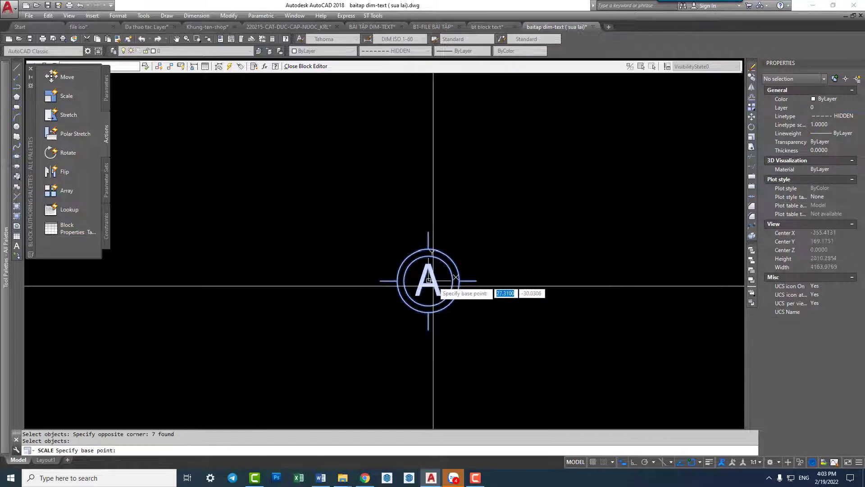
{"action": "left_click", "coordinate": [429, 280]}
{"action": "type", "text": "3/180"}
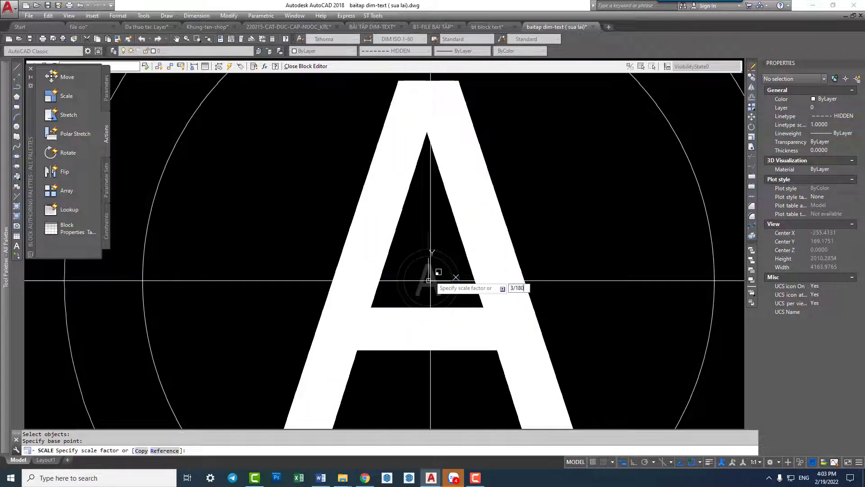
{"action": "key", "text": "Return"}
Check the A attribute and inner circle sizes, then close the Block Editor saving changes.
{"action": "scroll", "coordinate": [433, 284], "scroll_direction": "up", "scroll_amount": 5}
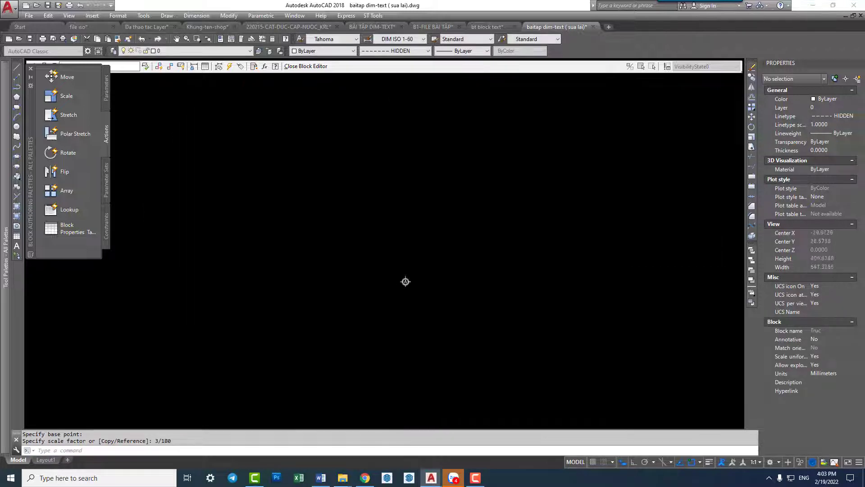
{"action": "scroll", "coordinate": [433, 284], "scroll_direction": "up", "scroll_amount": 3}
{"action": "scroll", "coordinate": [437, 292], "scroll_direction": "up", "scroll_amount": 2}
{"action": "left_click", "coordinate": [444, 306]}
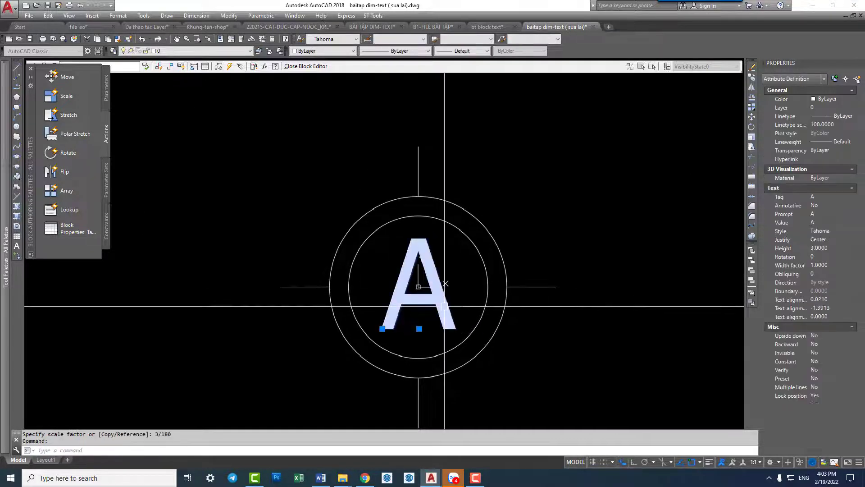
{"action": "left_click", "coordinate": [487, 286]}
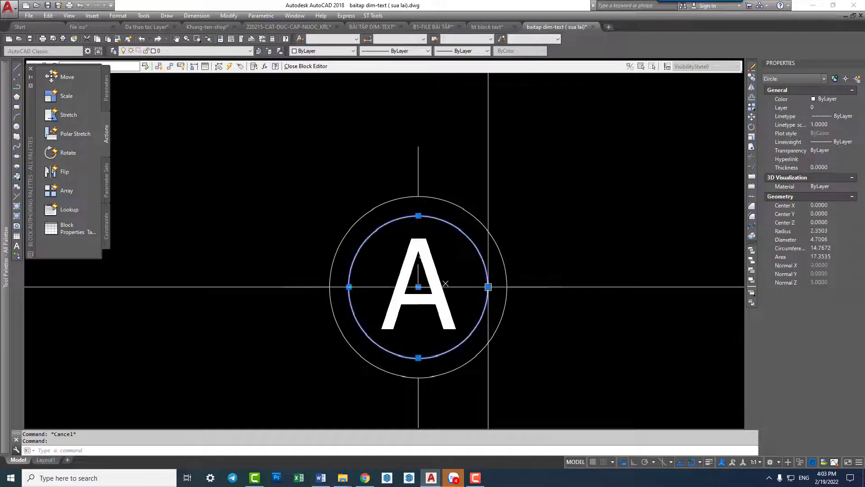
{"action": "key", "text": "Escape"}
{"action": "left_click", "coordinate": [321, 68]}
{"action": "left_click", "coordinate": [399, 273]}
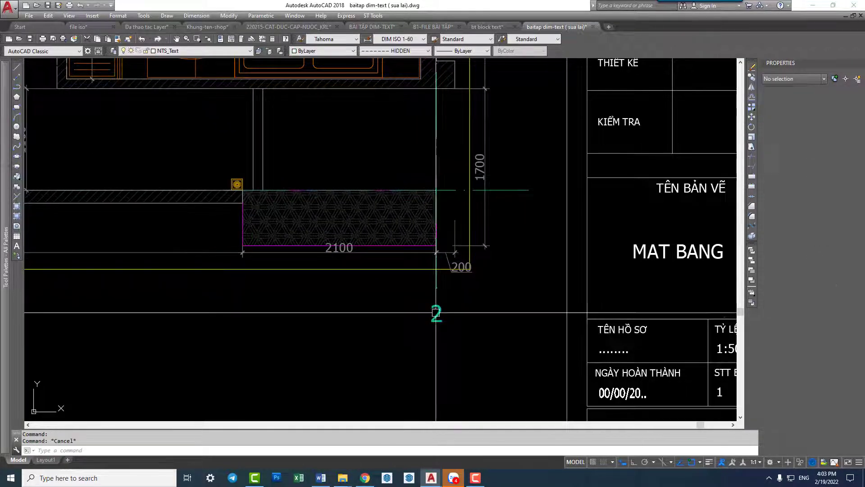
Synchronize the Truc axis-bubble block attributes with ATTSYNC.
{"action": "key", "text": "Escape"}
{"action": "type", "text": "Att"}
{"action": "left_click", "coordinate": [486, 349]}
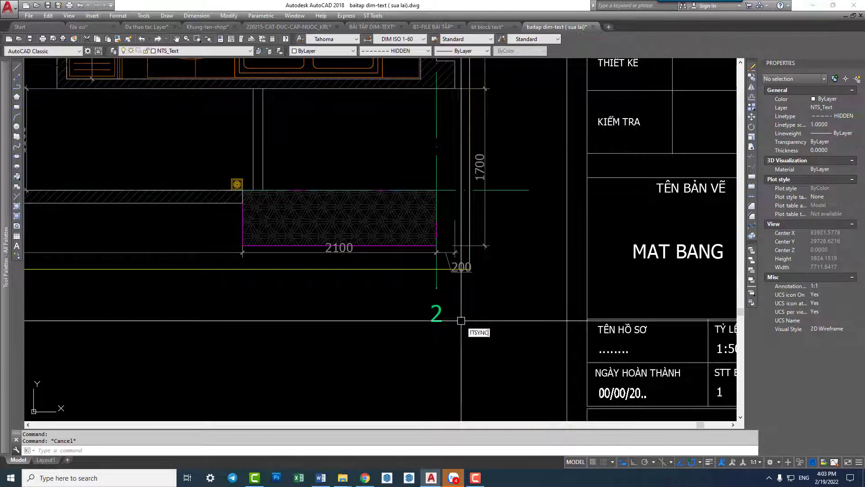
{"action": "key", "text": "Return"}
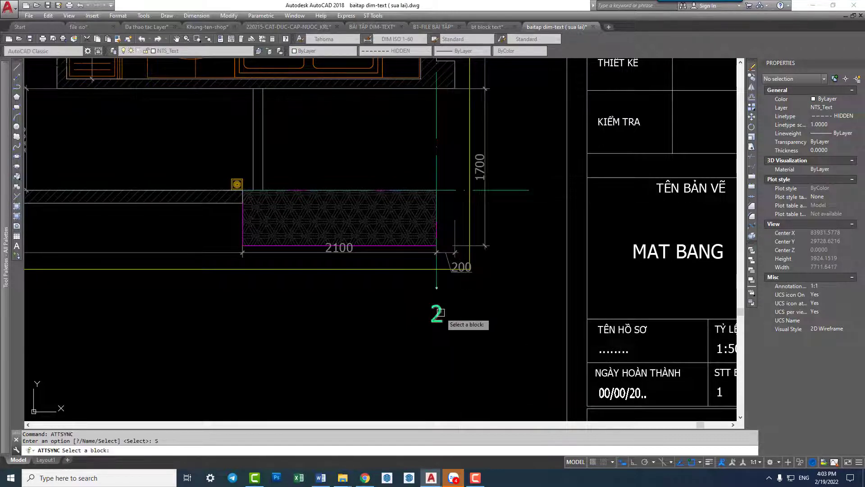
{"action": "left_click", "coordinate": [436, 311]}
{"action": "left_click", "coordinate": [458, 337]}
{"action": "scroll", "coordinate": [436, 290], "scroll_direction": "up", "scroll_amount": 2}
Isolate the NTS_Truc layer and window-select the four axis bubbles.
{"action": "left_click", "coordinate": [436, 290]}
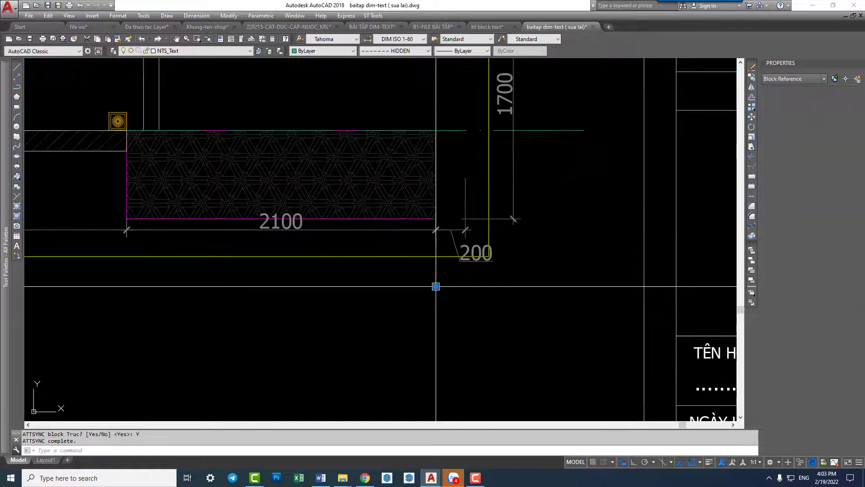
{"action": "scroll", "coordinate": [439, 290], "scroll_direction": "up", "scroll_amount": 5}
{"action": "type", "text": "layiso"}
{"action": "key", "text": "Return"}
{"action": "scroll", "coordinate": [440, 290], "scroll_direction": "down", "scroll_amount": 3}
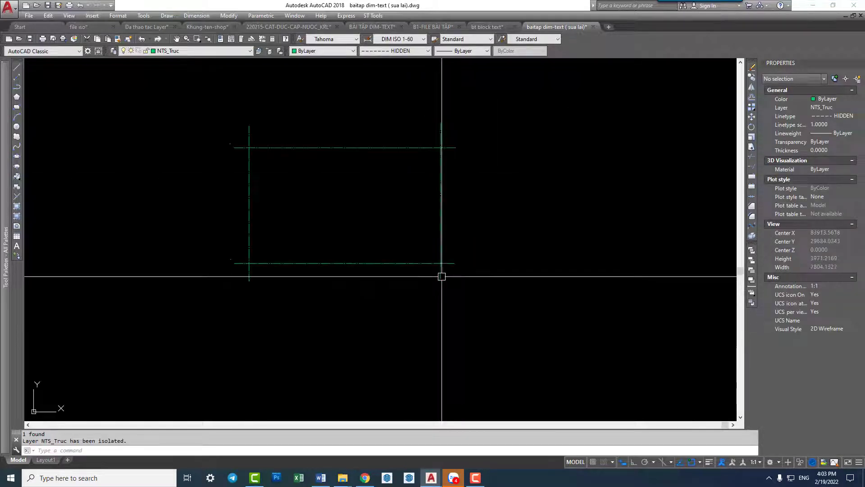
{"action": "left_click", "coordinate": [212, 277]}
{"action": "left_click", "coordinate": [429, 309]}
{"action": "left_click", "coordinate": [212, 119]}
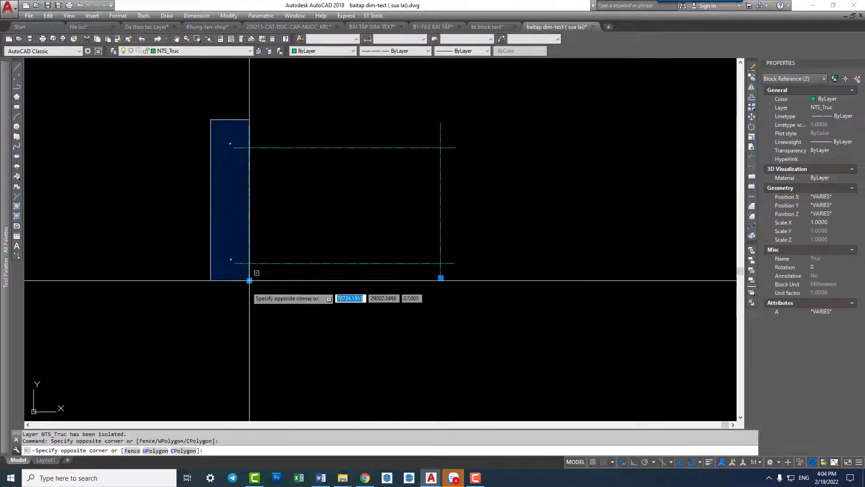
{"action": "left_click", "coordinate": [251, 284]}
Scale the four selected bubbles to 50, then clear the selection.
{"action": "scroll", "coordinate": [280, 282], "scroll_direction": "down", "scroll_amount": 5}
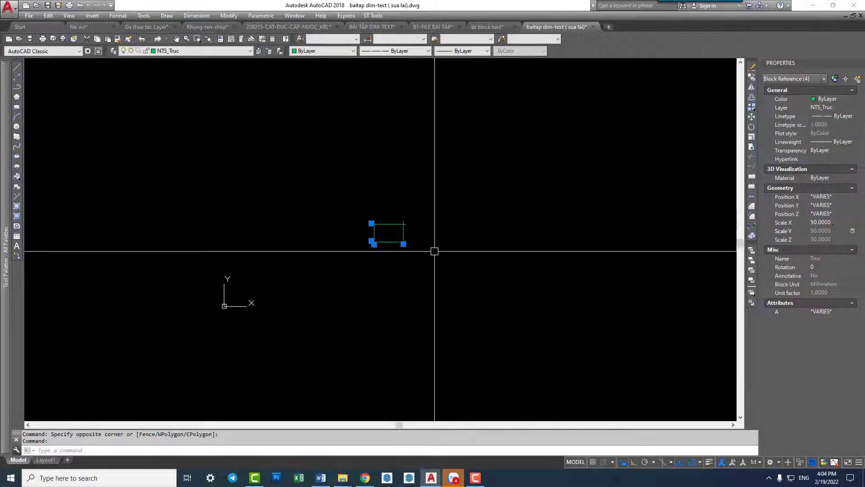
{"action": "scroll", "coordinate": [388, 245], "scroll_direction": "up", "scroll_amount": 5}
{"action": "scroll", "coordinate": [444, 260], "scroll_direction": "up", "scroll_amount": 4}
{"action": "key", "text": "Escape"}
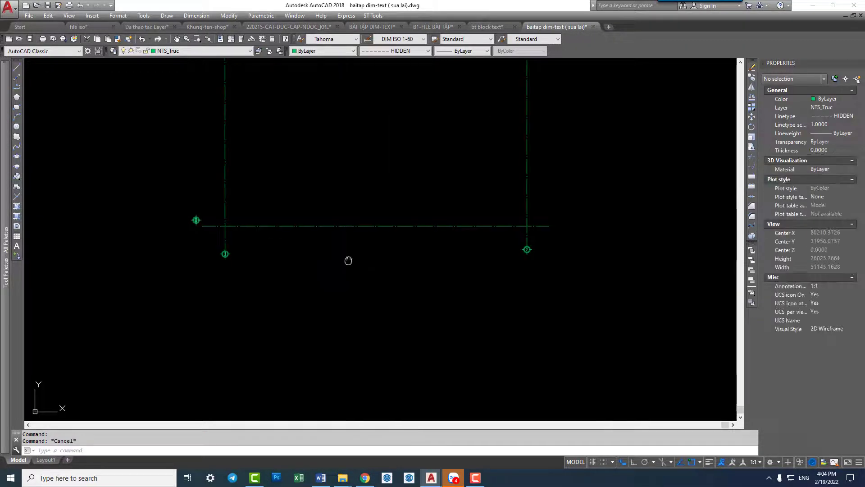
{"action": "middle_click_drag", "start_coordinate": [348, 259], "coordinate": [332, 269]}
{"action": "type", "text": "LAYON"}
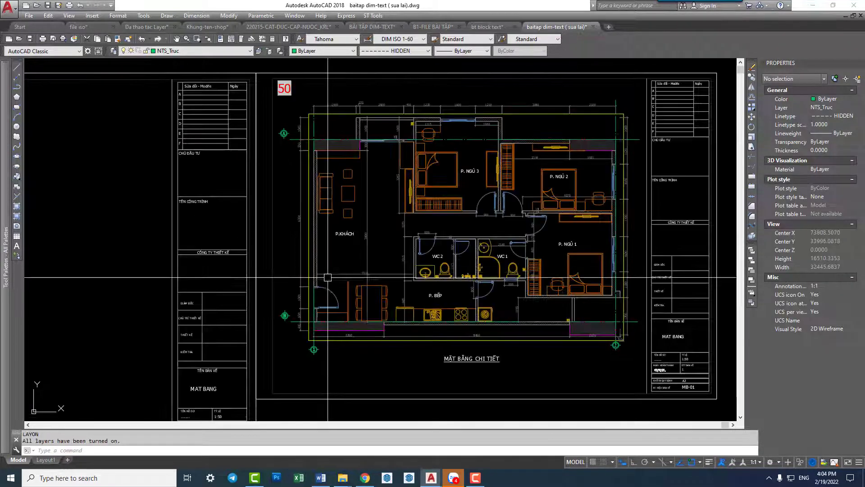
Move the A and B axis bubbles in beside the floor plan's grid lines.
{"action": "middle_click_drag", "start_coordinate": [292, 312], "coordinate": [338, 290]}
{"action": "type", "text": "m"}
{"action": "key", "text": "Return"}
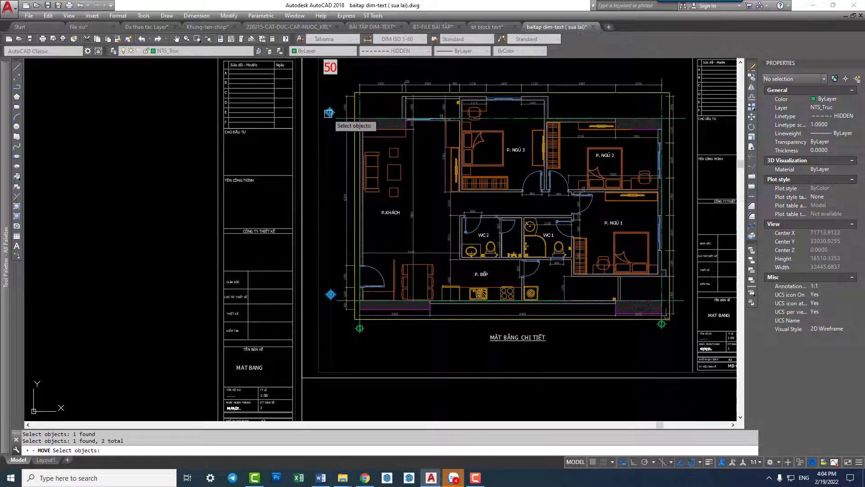
{"action": "scroll", "coordinate": [329, 112], "scroll_direction": "up", "scroll_amount": 4}
{"action": "key", "text": "Return"}
{"action": "left_click", "coordinate": [345, 106]}
{"action": "left_click", "coordinate": [362, 158]}
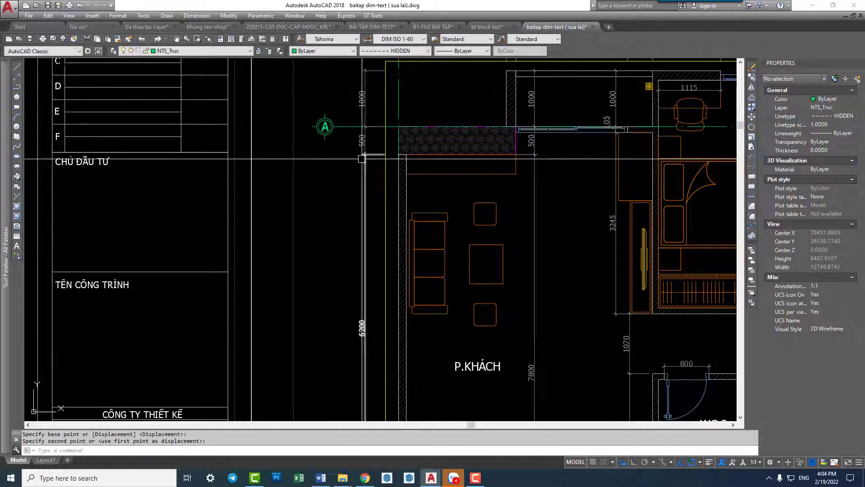
{"action": "scroll", "coordinate": [362, 158], "scroll_direction": "down", "scroll_amount": 5}
{"action": "scroll", "coordinate": [332, 239], "scroll_direction": "up", "scroll_amount": 5}
{"action": "scroll", "coordinate": [332, 239], "scroll_direction": "up", "scroll_amount": 2}
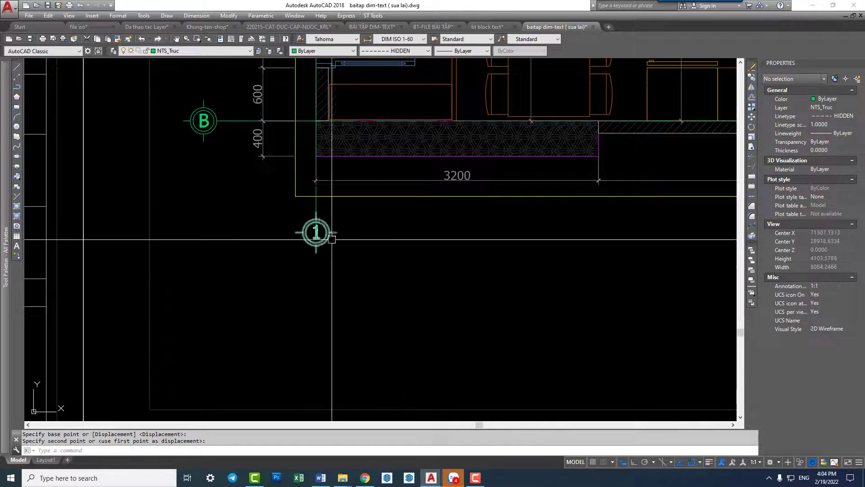
{"action": "scroll", "coordinate": [332, 239], "scroll_direction": "down", "scroll_amount": 5}
{"action": "scroll", "coordinate": [332, 240], "scroll_direction": "up", "scroll_amount": 5}
{"action": "scroll", "coordinate": [332, 239], "scroll_direction": "up", "scroll_amount": 1}
{"action": "scroll", "coordinate": [332, 240], "scroll_direction": "down", "scroll_amount": 5}
{"action": "middle_click_drag", "start_coordinate": [332, 239], "coordinate": [216, 258]}
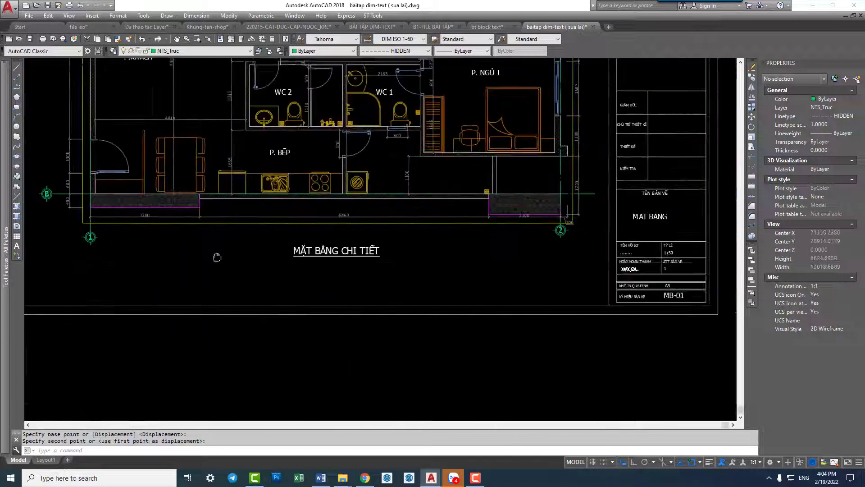
{"action": "scroll", "coordinate": [550, 242], "scroll_direction": "up", "scroll_amount": 2}
{"action": "scroll", "coordinate": [548, 234], "scroll_direction": "up", "scroll_amount": 2}
Isolate the NTS_Truc layer and window-select all four axis bubbles.
{"action": "left_click", "coordinate": [541, 220]}
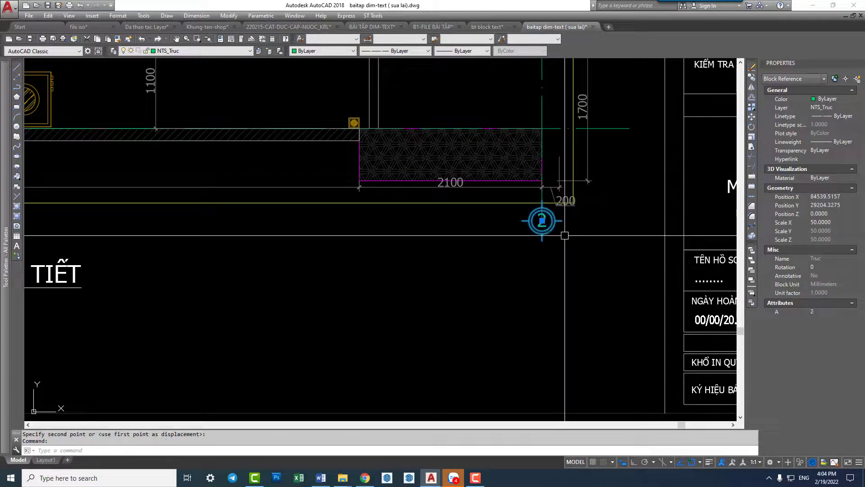
{"action": "scroll", "coordinate": [566, 235], "scroll_direction": "down", "scroll_amount": 5}
{"action": "type", "text": "layiso"}
{"action": "key", "text": "Return"}
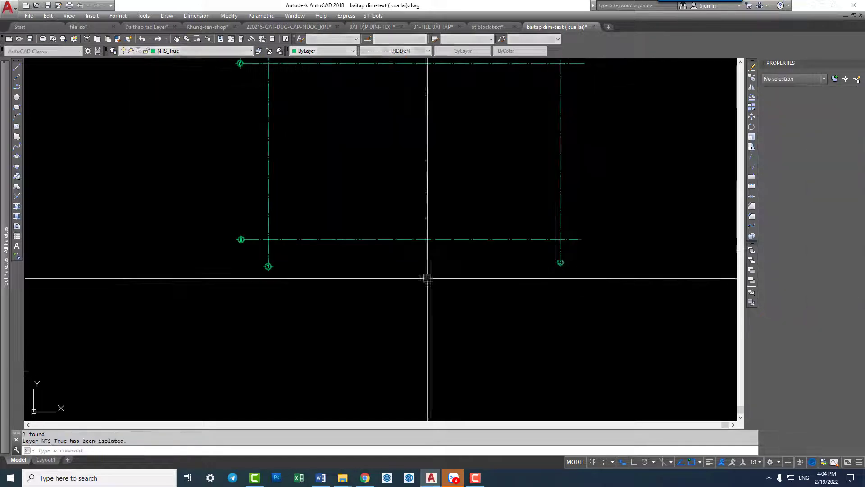
{"action": "scroll", "coordinate": [287, 184], "scroll_direction": "down", "scroll_amount": 3}
{"action": "left_click", "coordinate": [264, 145]}
{"action": "left_click", "coordinate": [261, 276]}
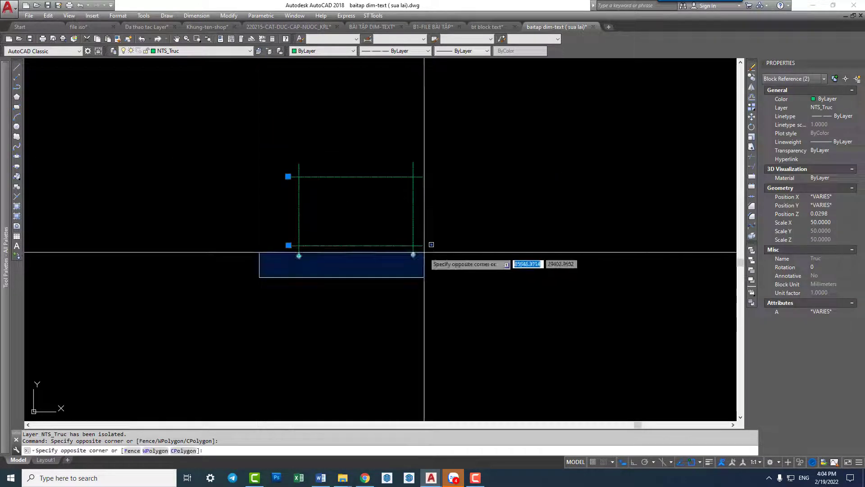
{"action": "left_click", "coordinate": [424, 248]}
Put the four bubbles on layer NTS_Text and turn all layers back on.
{"action": "left_click", "coordinate": [210, 51]}
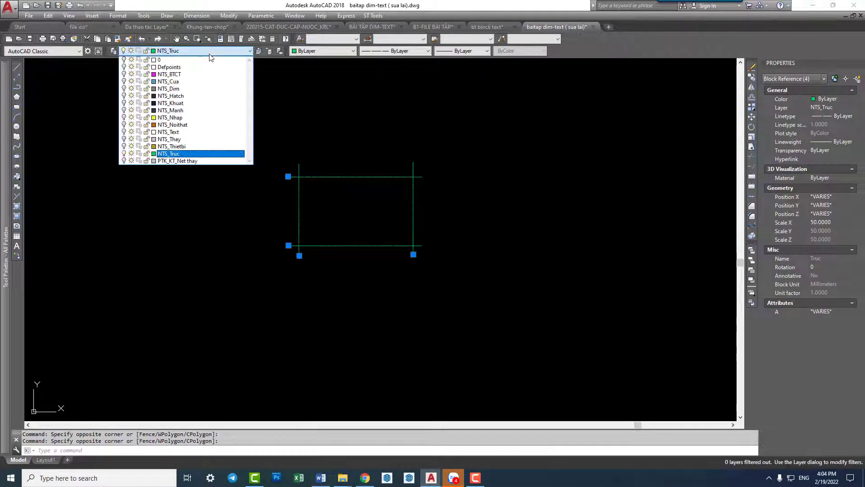
{"action": "left_click", "coordinate": [201, 133]}
{"action": "left_click", "coordinate": [483, 257]}
{"action": "type", "text": "layon"}
{"action": "key", "text": "Return"}
{"action": "scroll", "coordinate": [464, 257], "scroll_direction": "down", "scroll_amount": 5}
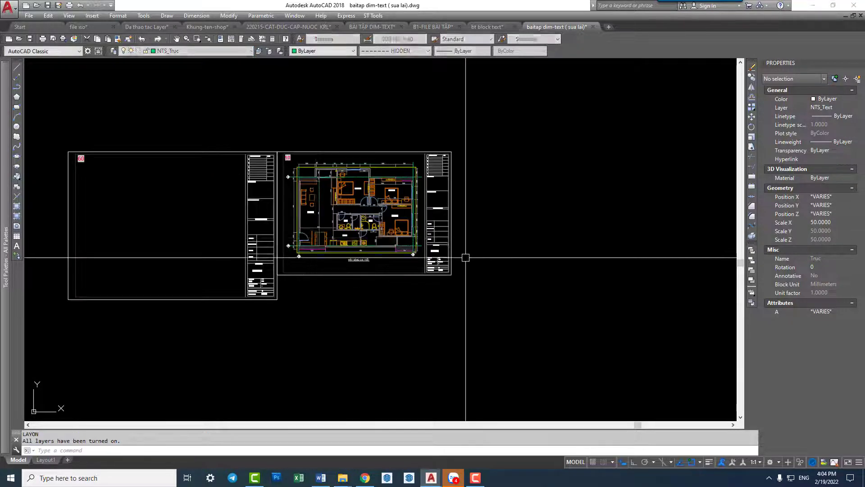
Copy the whole floor-plan sheet into the empty left title-block frame.
{"action": "middle_click_drag", "start_coordinate": [392, 238], "coordinate": [456, 212]}
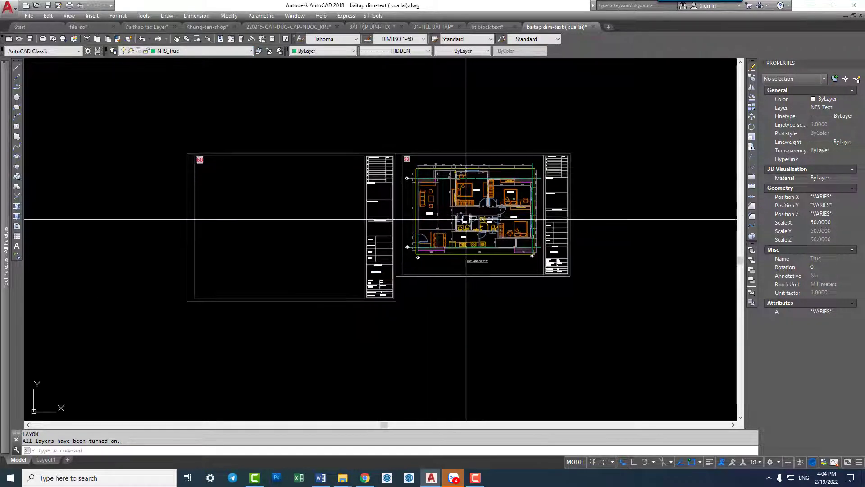
{"action": "type", "text": "c"}
{"action": "key", "text": "Return"}
{"action": "left_click", "coordinate": [380, 127]}
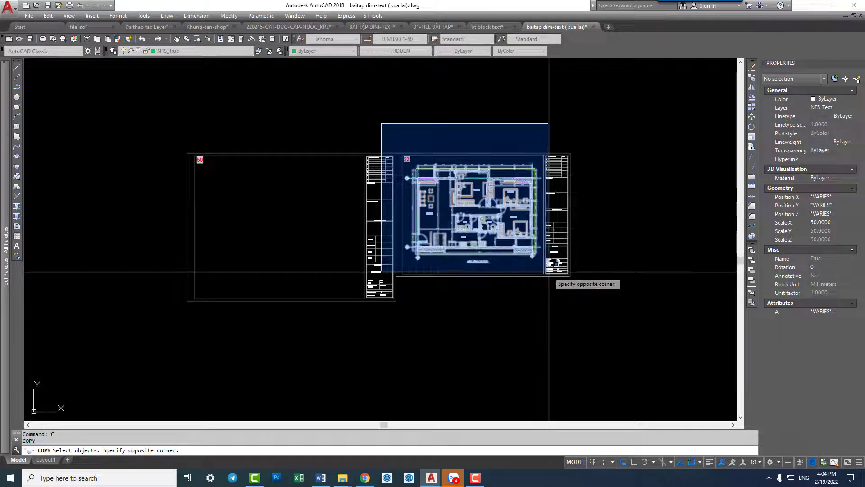
{"action": "left_click", "coordinate": [540, 299]}
{"action": "scroll", "coordinate": [367, 144], "scroll_direction": "up", "scroll_amount": 5}
{"action": "scroll", "coordinate": [343, 130], "scroll_direction": "down", "scroll_amount": 3}
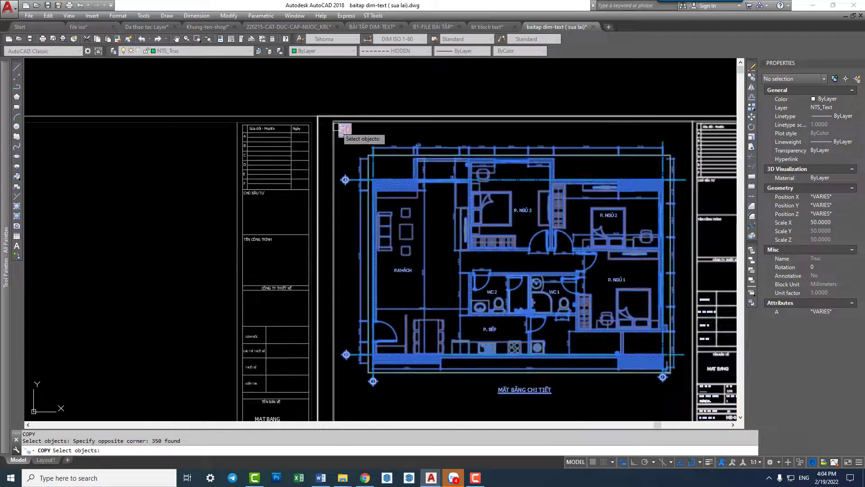
{"action": "key", "text": "Return"}
{"action": "left_click", "coordinate": [338, 127]}
{"action": "middle_click_drag", "start_coordinate": [248, 201], "coordinate": [570, 196]}
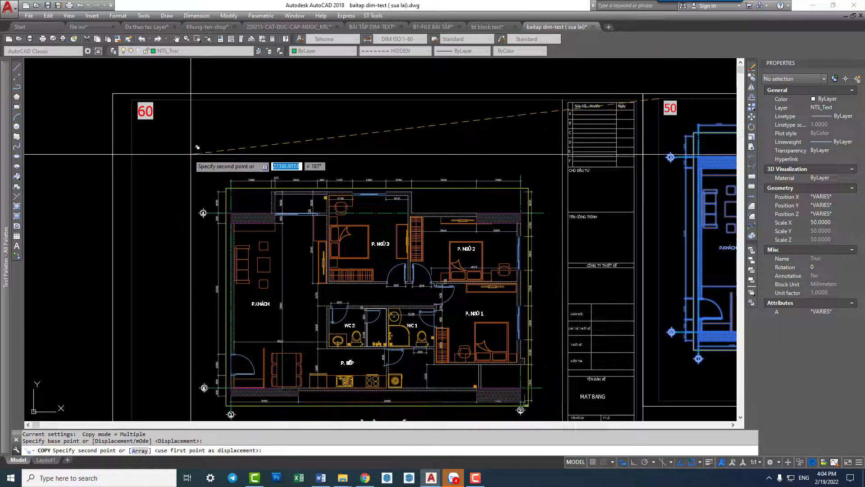
{"action": "left_click", "coordinate": [131, 122]}
{"action": "key", "text": "Escape"}
Inspect grid bubble 2, then zoom out to show both sheets.
{"action": "scroll", "coordinate": [378, 284], "scroll_direction": "down", "scroll_amount": 3}
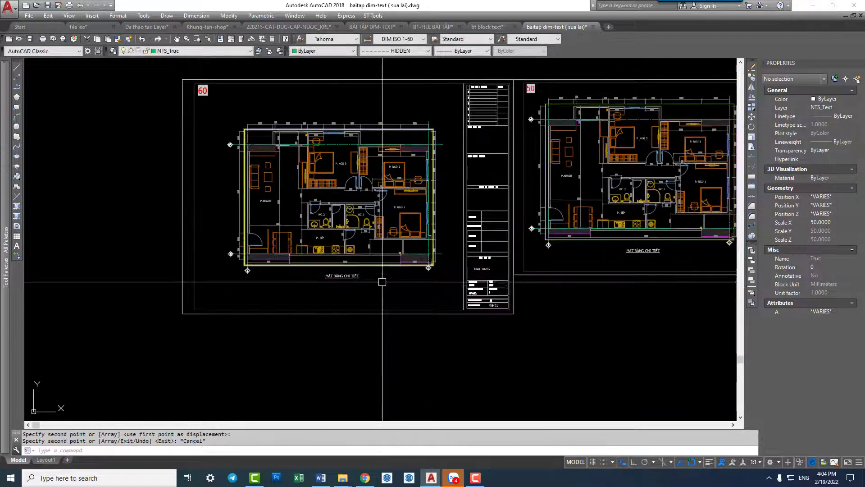
{"action": "scroll", "coordinate": [433, 261], "scroll_direction": "up", "scroll_amount": 3}
{"action": "scroll", "coordinate": [432, 261], "scroll_direction": "up", "scroll_amount": 2}
{"action": "left_click", "coordinate": [434, 259]}
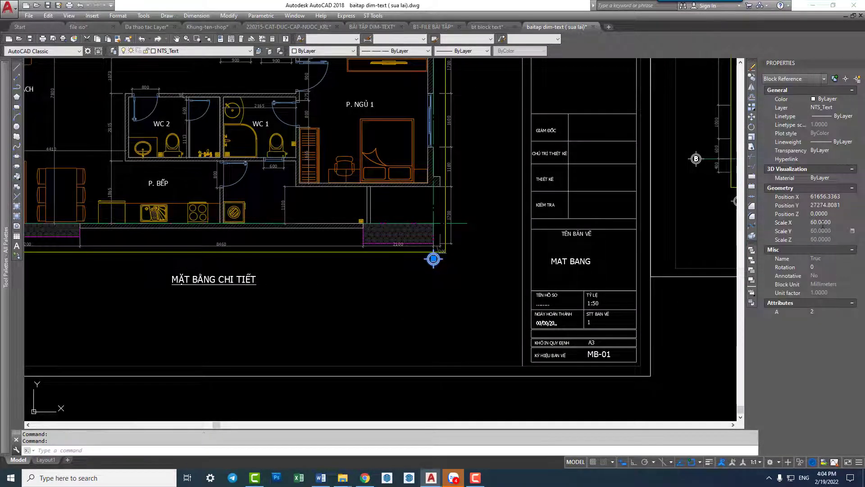
{"action": "key", "text": "Escape"}
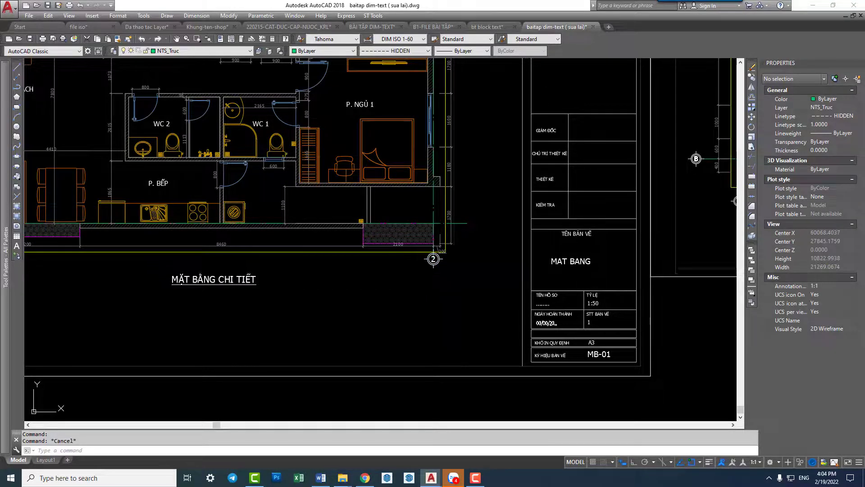
{"action": "middle_click_drag", "start_coordinate": [451, 274], "coordinate": [154, 289]}
{"action": "scroll", "coordinate": [478, 292], "scroll_direction": "down", "scroll_amount": 2}
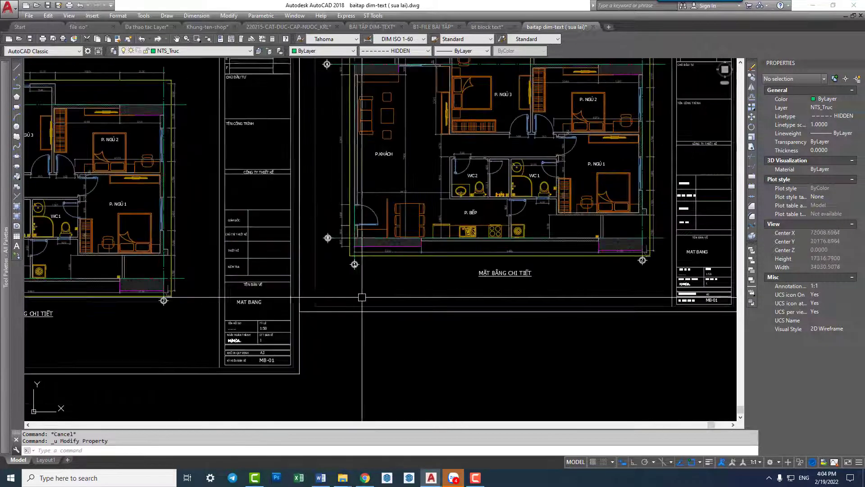
{"action": "scroll", "coordinate": [480, 293], "scroll_direction": "down", "scroll_amount": 1}
{"action": "scroll", "coordinate": [570, 270], "scroll_direction": "up", "scroll_amount": 5}
{"action": "scroll", "coordinate": [540, 262], "scroll_direction": "up", "scroll_amount": 1}
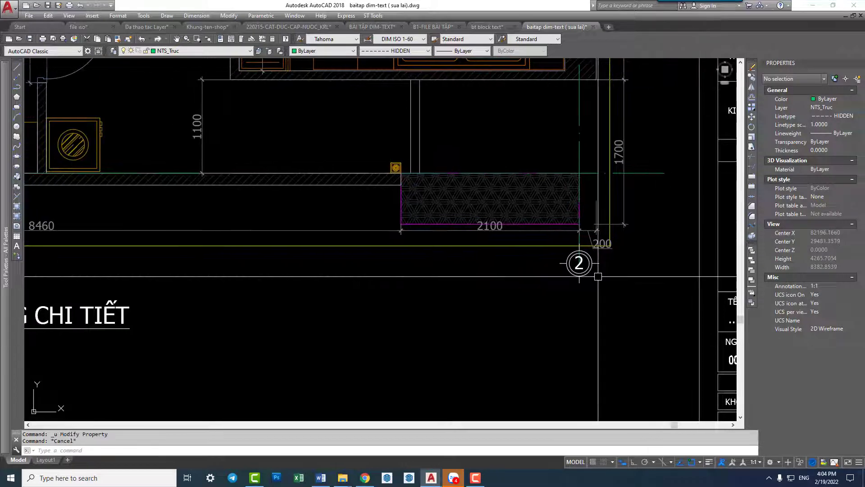
Move the grid bubble straight down below its grid line with Ortho on.
{"action": "type", "text": "M"}
{"action": "key", "text": "Return"}
{"action": "left_click", "coordinate": [579, 264]}
{"action": "scroll", "coordinate": [579, 263], "scroll_direction": "down", "scroll_amount": 5}
{"action": "scroll", "coordinate": [315, 288], "scroll_direction": "up", "scroll_amount": 2}
{"action": "key", "text": "Return"}
{"action": "left_click", "coordinate": [352, 292]}
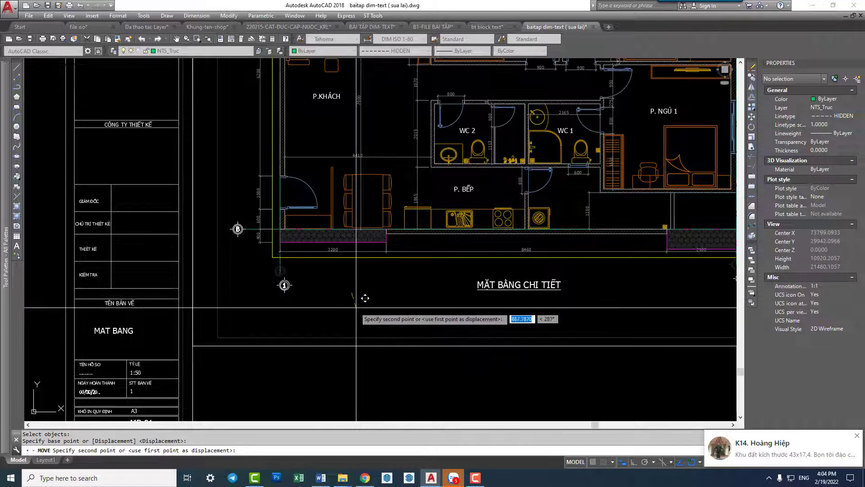
{"action": "key", "text": "F8"}
{"action": "left_click", "coordinate": [361, 289]}
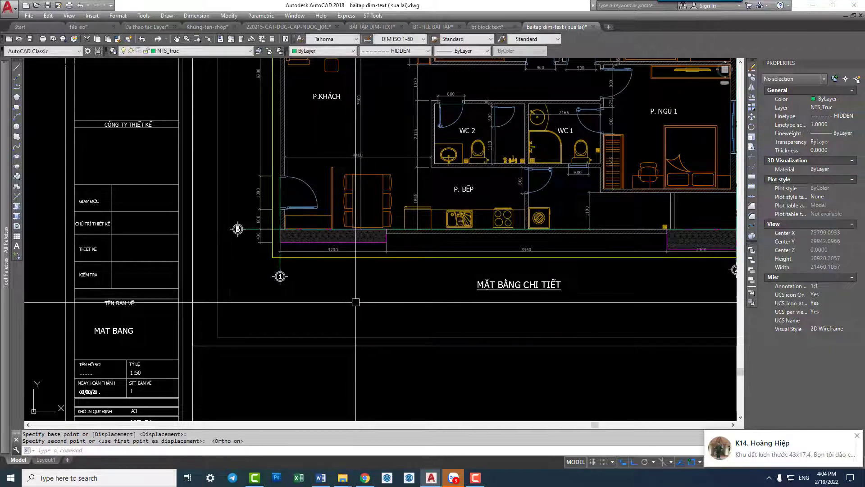
Erase the stray line below the floor plan.
{"action": "scroll", "coordinate": [361, 288], "scroll_direction": "down", "scroll_amount": 2}
{"action": "scroll", "coordinate": [474, 259], "scroll_direction": "down", "scroll_amount": 2}
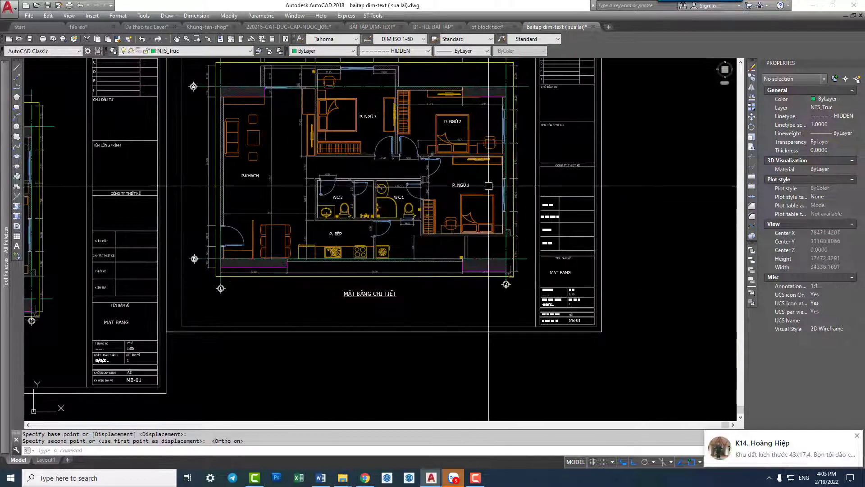
{"action": "scroll", "coordinate": [291, 283], "scroll_direction": "up", "scroll_amount": 2}
{"action": "left_click", "coordinate": [297, 269]}
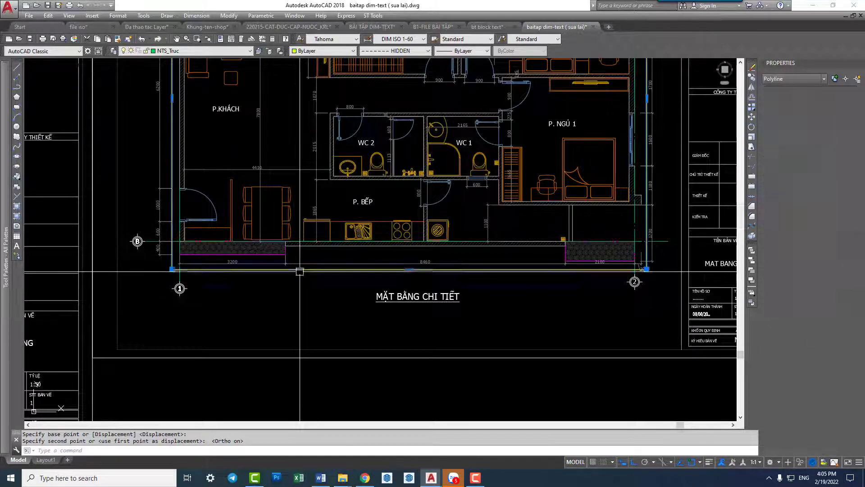
{"action": "type", "text": "e"}
{"action": "key", "text": "Return"}
{"action": "scroll", "coordinate": [402, 258], "scroll_direction": "down", "scroll_amount": 2}
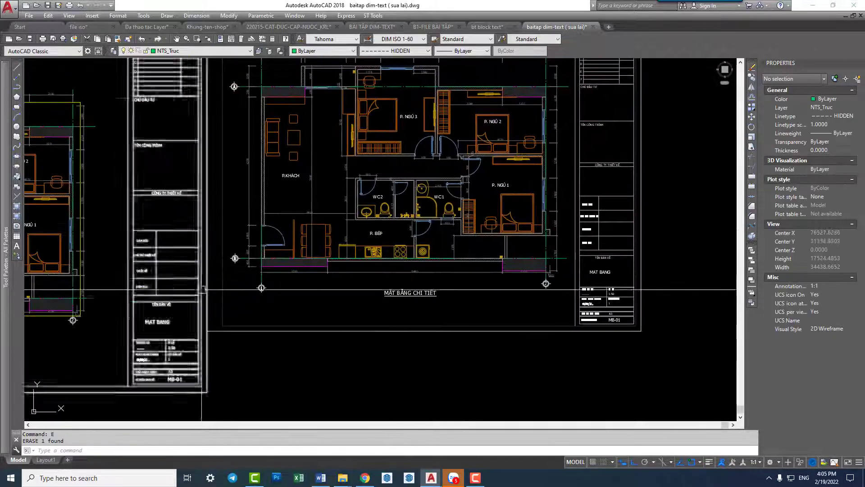
Pan to the second title-block frame and select the bed in bedroom P. NGỦ 1.
{"action": "middle_click_drag", "start_coordinate": [402, 258], "coordinate": [359, 327]}
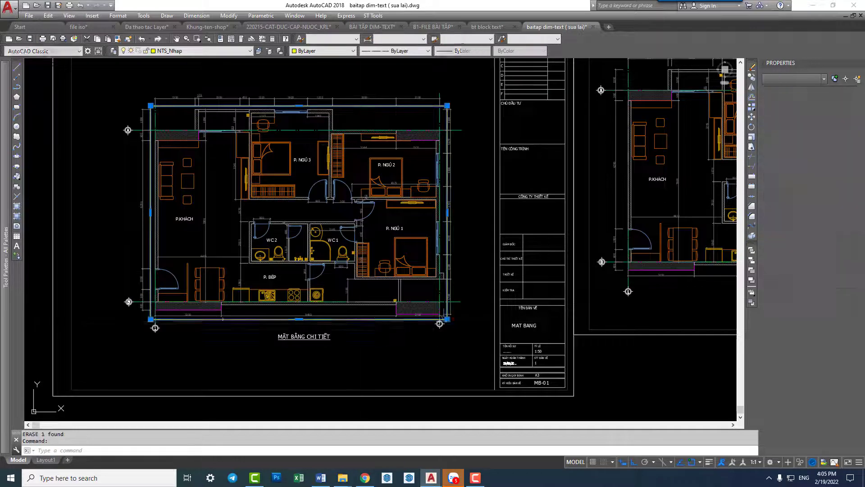
{"action": "middle_click_drag", "start_coordinate": [386, 244], "coordinate": [386, 249]}
{"action": "middle_click_drag", "start_coordinate": [399, 209], "coordinate": [323, 212]}
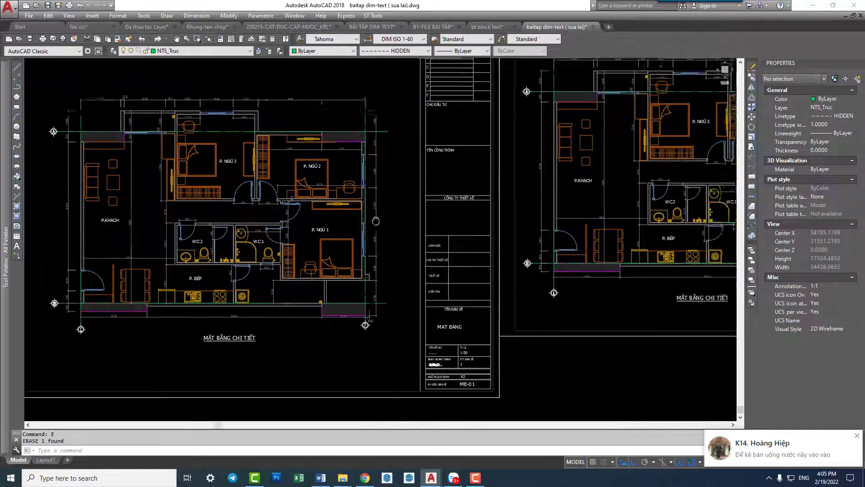
{"action": "middle_click_drag", "start_coordinate": [531, 225], "coordinate": [406, 228]}
{"action": "mouse_move", "coordinate": [541, 233]}
{"action": "middle_mouse_down"}
{"action": "mouse_move", "coordinate": [490, 233]}
{"action": "mouse_move", "coordinate": [428, 255]}
{"action": "middle_mouse_up"}
{"action": "middle_click_drag", "start_coordinate": [475, 152], "coordinate": [472, 160]}
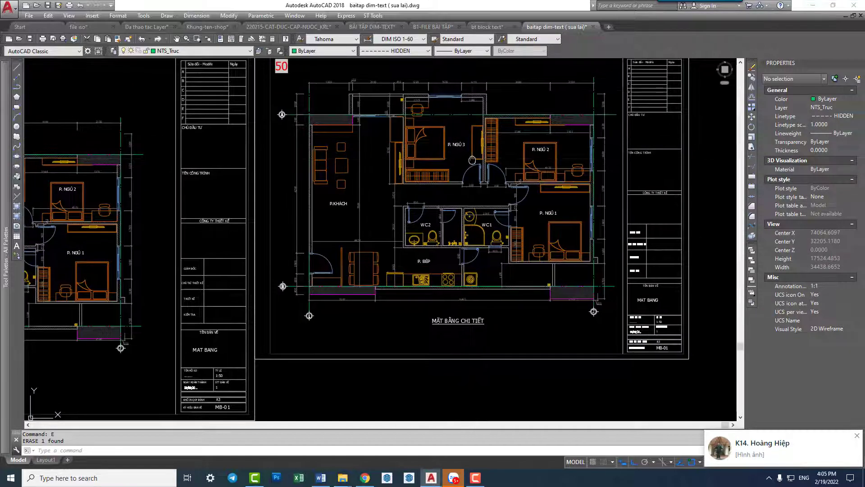
{"action": "scroll", "coordinate": [472, 159], "scroll_direction": "up", "scroll_amount": 4}
{"action": "scroll", "coordinate": [473, 160], "scroll_direction": "down", "scroll_amount": 4}
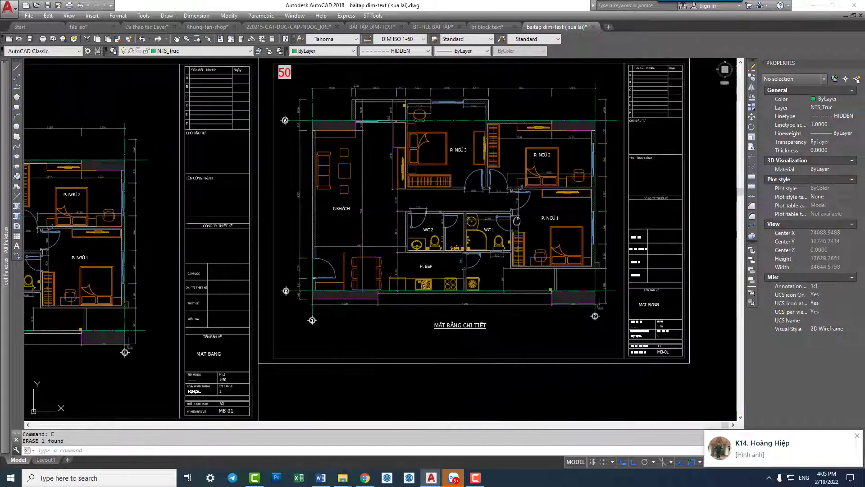
{"action": "middle_click_drag", "start_coordinate": [519, 223], "coordinate": [493, 213]}
{"action": "scroll", "coordinate": [536, 230], "scroll_direction": "up", "scroll_amount": 4}
{"action": "left_click", "coordinate": [547, 231]}
Open the P. NGỦ 1 bed's block in the Block Editor.
{"action": "middle_click_drag", "start_coordinate": [546, 230], "coordinate": [397, 230]}
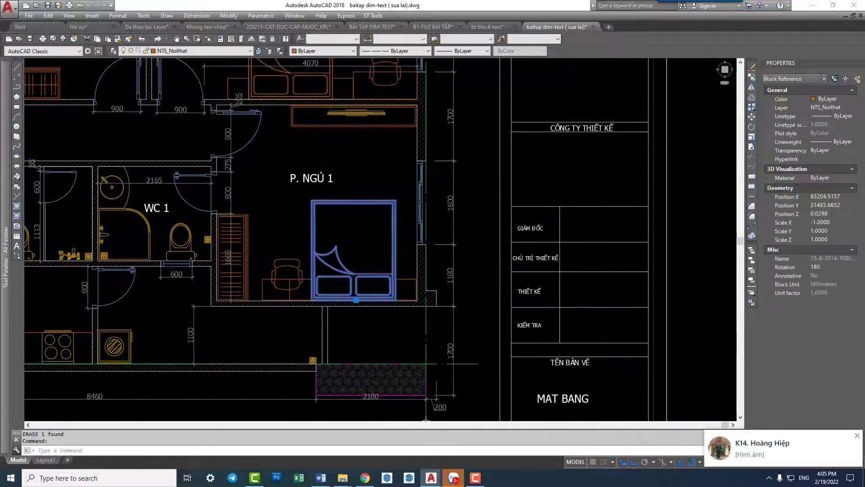
{"action": "key", "text": "Escape"}
{"action": "left_click", "coordinate": [396, 230]}
{"action": "type", "text": "b"}
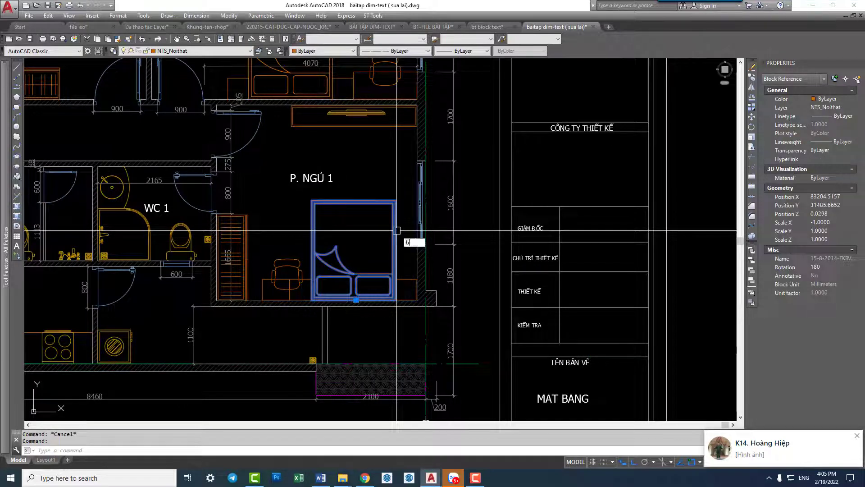
{"action": "type", "text": "e"}
{"action": "key", "text": "Return"}
{"action": "left_click", "coordinate": [516, 346]}
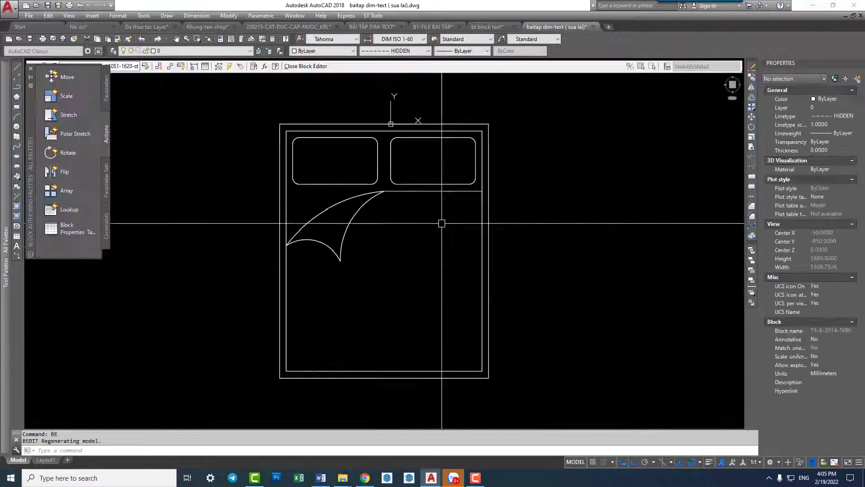
{"action": "left_click", "coordinate": [488, 194]}
{"action": "key", "text": "Escape"}
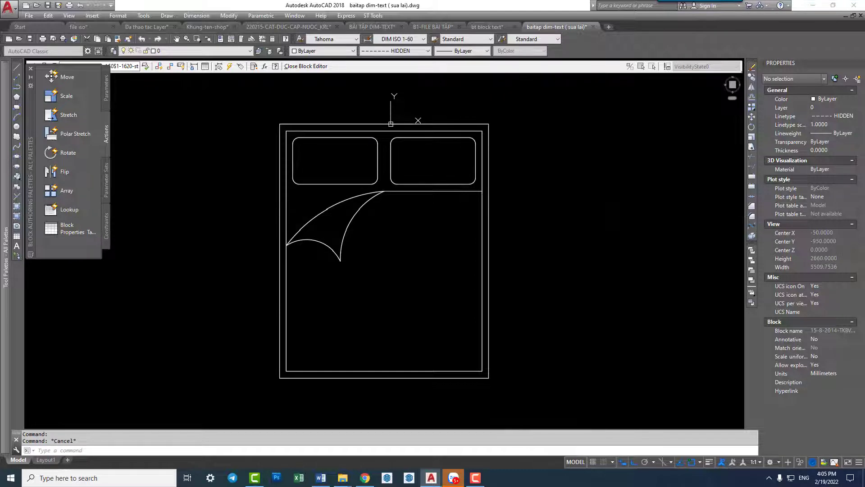
Set up a SOLID hatch with the chosen colour, picking the bed's outer outline as boundary.
{"action": "type", "text": "h"}
{"action": "key", "text": "Return"}
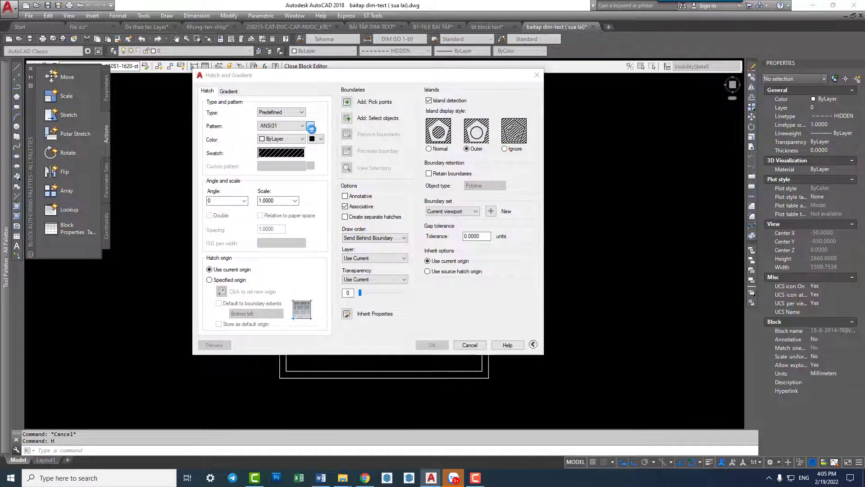
{"action": "left_click", "coordinate": [311, 128]}
{"action": "left_click", "coordinate": [373, 102]}
{"action": "left_click", "coordinate": [402, 101]}
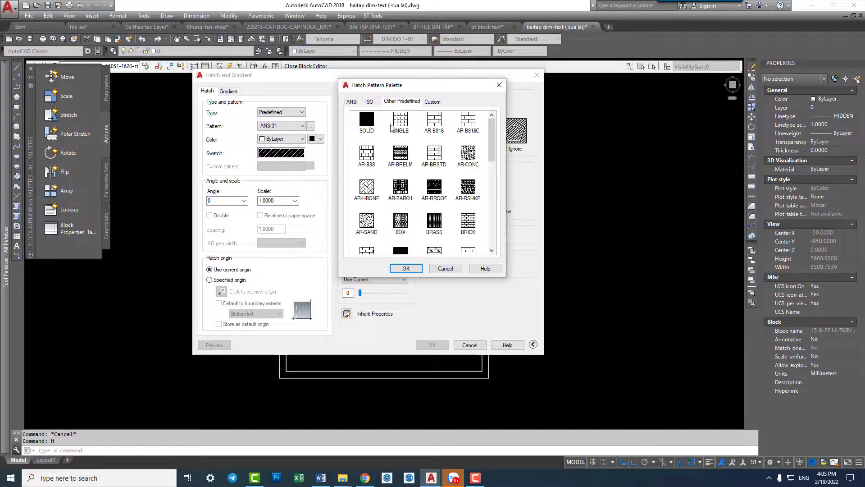
{"action": "left_click", "coordinate": [369, 130]}
{"action": "left_click", "coordinate": [406, 269]}
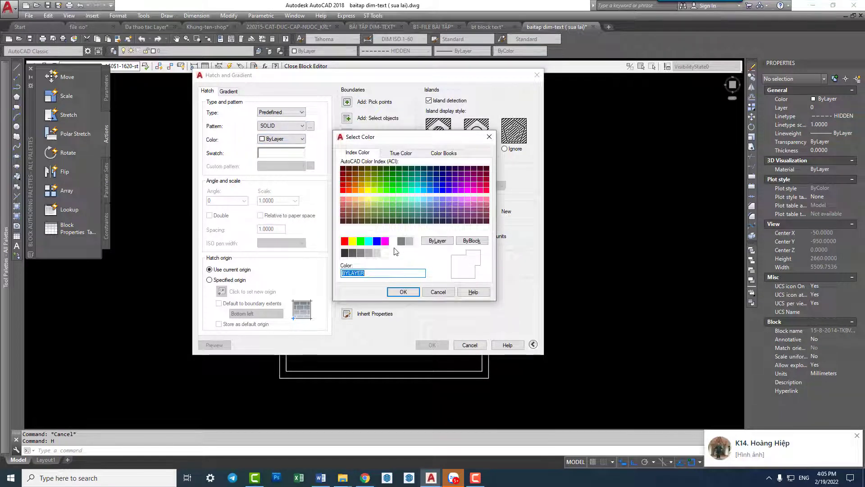
{"action": "left_click", "coordinate": [397, 293]}
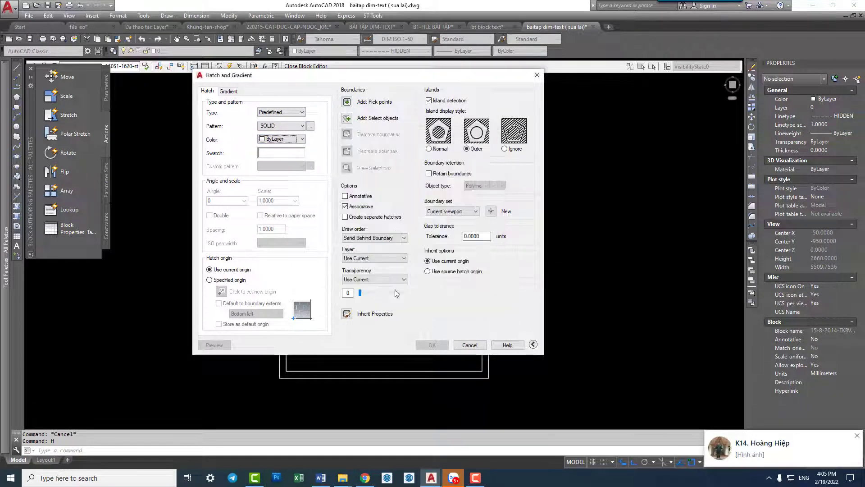
{"action": "left_click", "coordinate": [349, 118]}
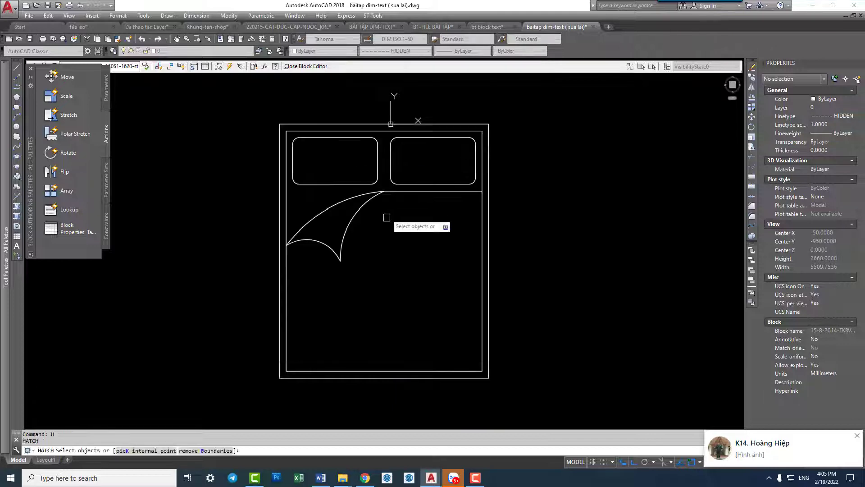
{"action": "left_click", "coordinate": [486, 229]}
Apply the solid colour 253 grey fill to the bed and send it behind the bed's lines.
{"action": "key", "text": "Return"}
{"action": "key", "text": "Return"}
{"action": "left_click", "coordinate": [430, 247]}
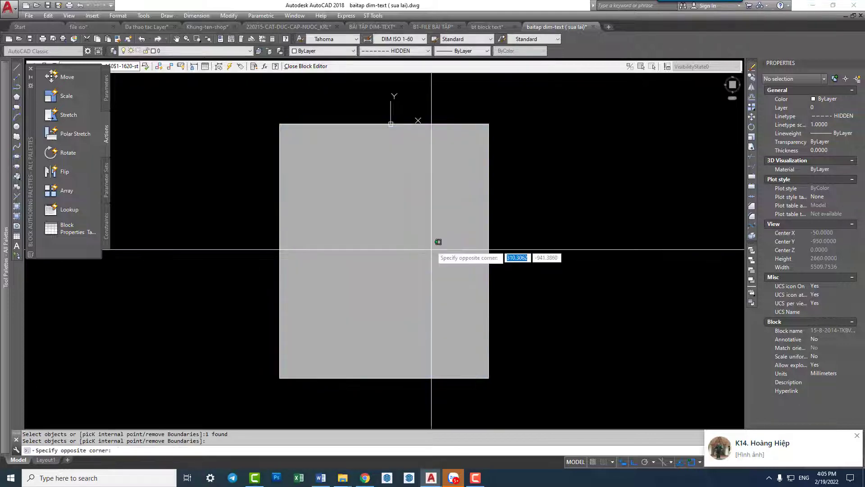
{"action": "left_click", "coordinate": [321, 54]}
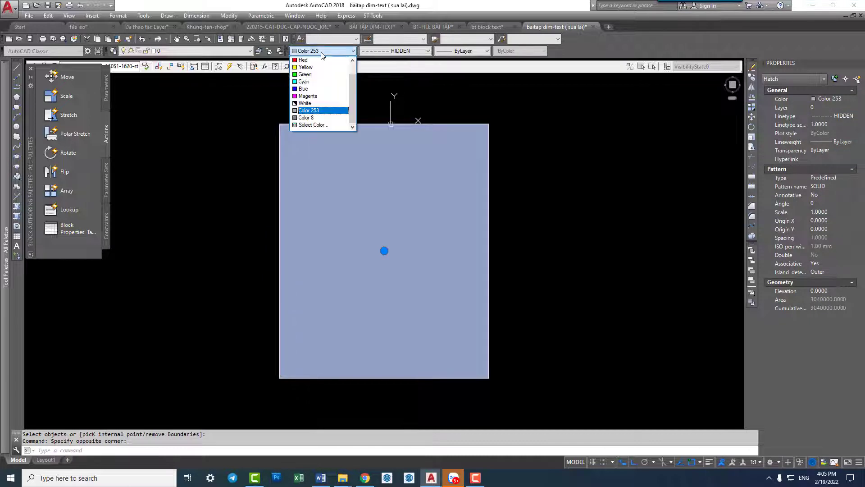
{"action": "middle_click_drag", "start_coordinate": [503, 221], "coordinate": [469, 211]}
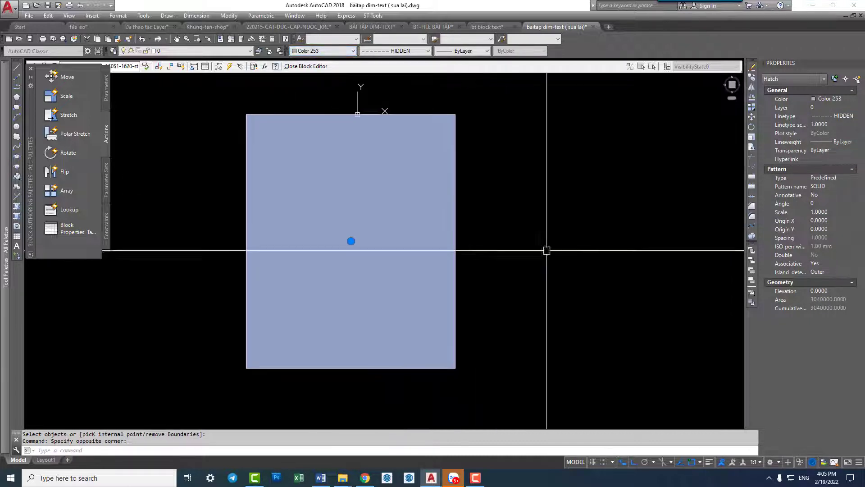
{"action": "left_click", "coordinate": [752, 262]}
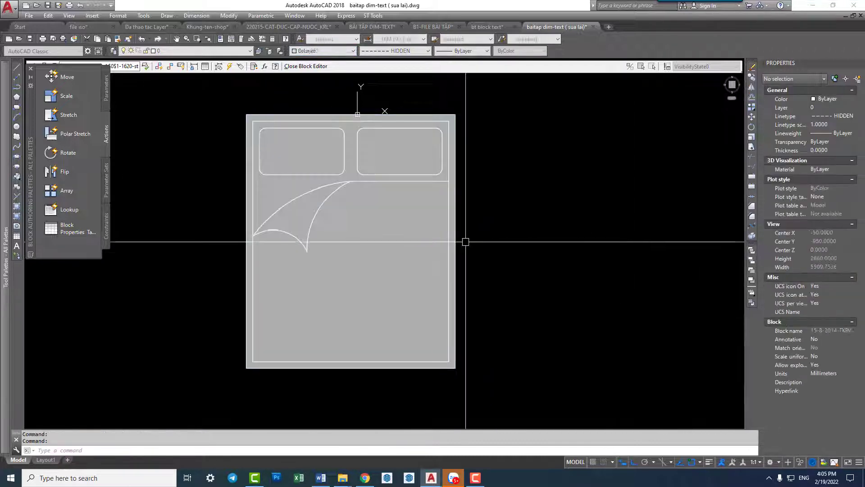
{"action": "left_click", "coordinate": [414, 267]}
{"action": "key", "text": "Escape"}
Switch the current linetype to ByLayer, then to HIDDEN.
{"action": "left_click", "coordinate": [399, 51]}
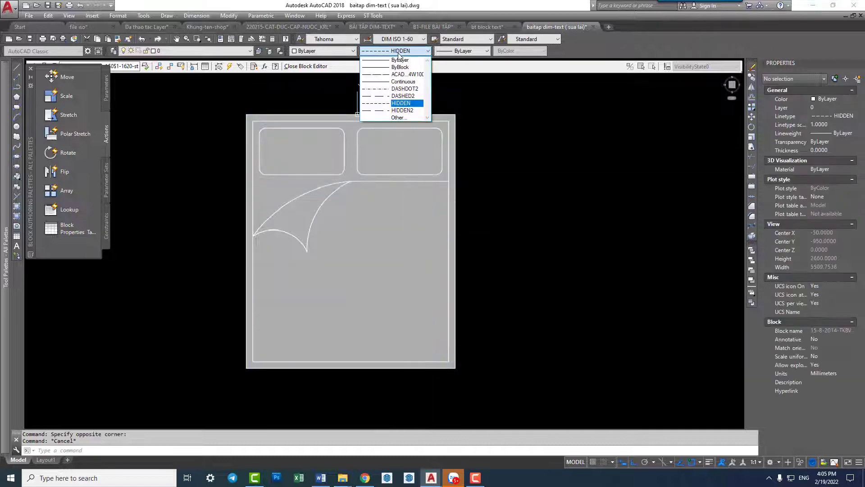
{"action": "left_click", "coordinate": [398, 53]}
{"action": "left_click", "coordinate": [394, 52]}
{"action": "left_click", "coordinate": [397, 60]}
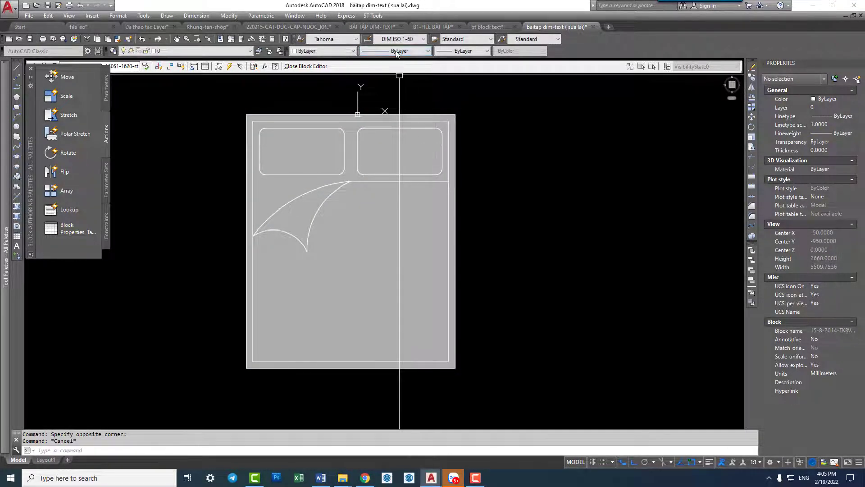
{"action": "middle_click_drag", "start_coordinate": [403, 195], "coordinate": [420, 201]}
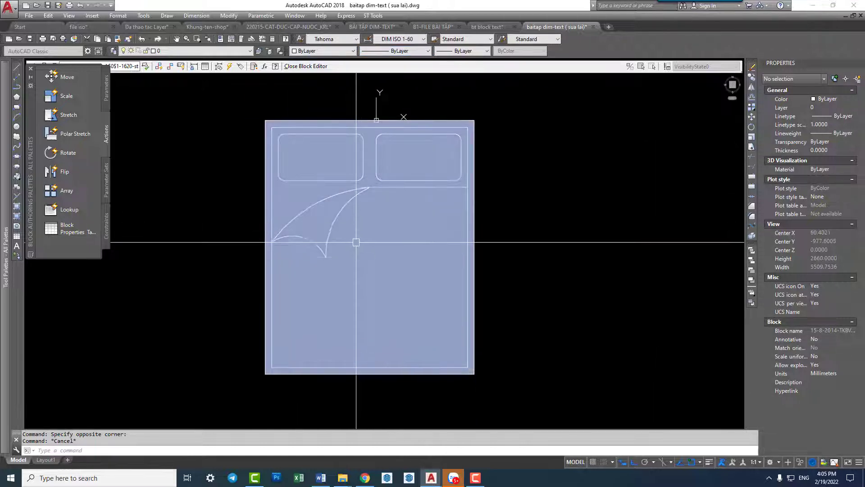
{"action": "middle_click_drag", "start_coordinate": [499, 231], "coordinate": [496, 231]}
{"action": "left_click", "coordinate": [397, 51]}
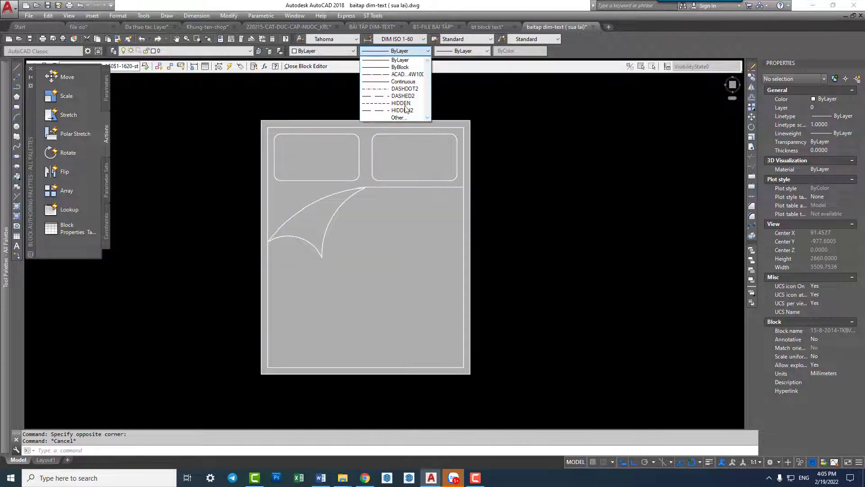
{"action": "left_click", "coordinate": [404, 103]}
Draw a short dashed HIDDEN test line beside the bed, then erase it.
{"action": "key", "text": "l"}
{"action": "key", "text": "Return"}
{"action": "left_click", "coordinate": [430, 150]}
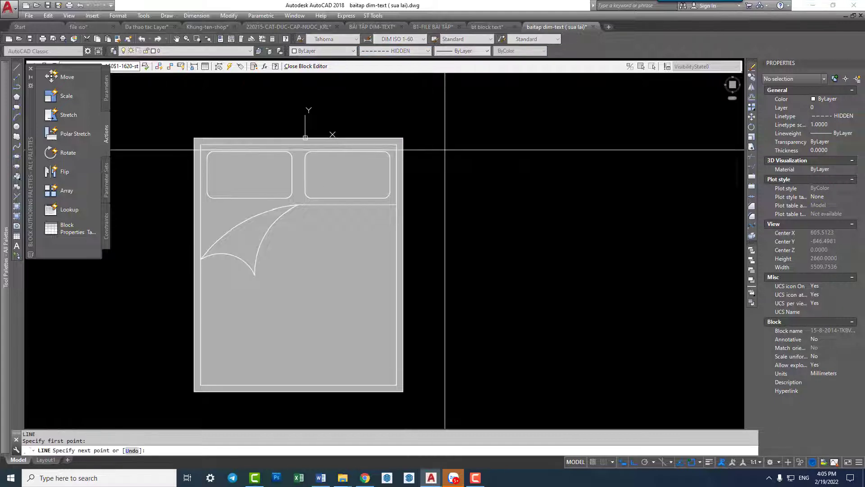
{"action": "left_click", "coordinate": [503, 150]}
{"action": "key", "text": "Escape"}
{"action": "scroll", "coordinate": [492, 165], "scroll_direction": "up", "scroll_amount": 2}
{"action": "left_click_drag", "start_coordinate": [492, 165], "coordinate": [468, 135]}
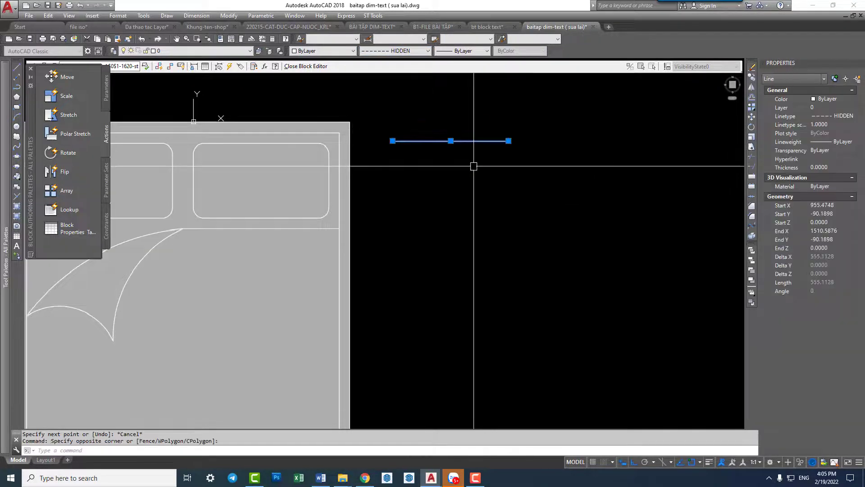
{"action": "scroll", "coordinate": [493, 155], "scroll_direction": "up", "scroll_amount": 3}
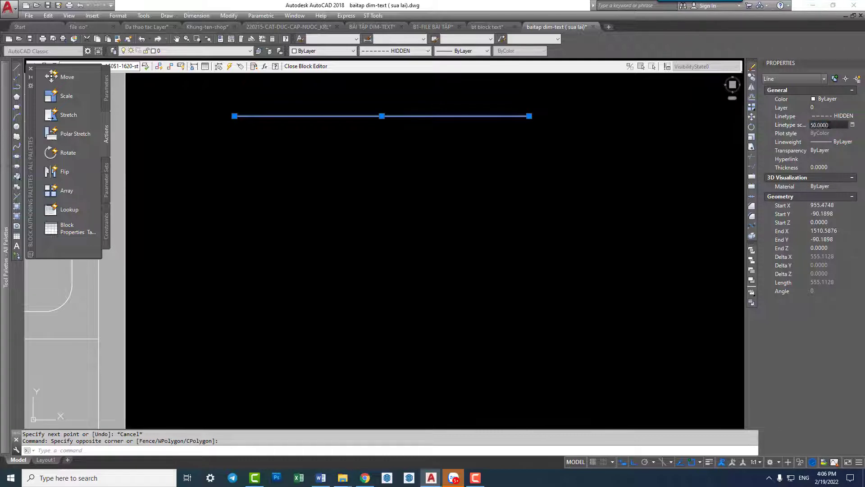
{"action": "scroll", "coordinate": [425, 209], "scroll_direction": "down", "scroll_amount": 5}
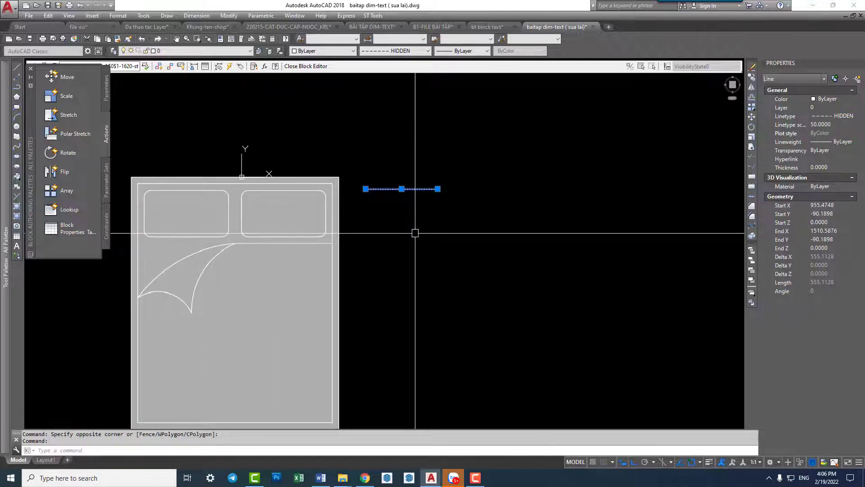
{"action": "type", "text": "e"}
{"action": "key", "text": "Return"}
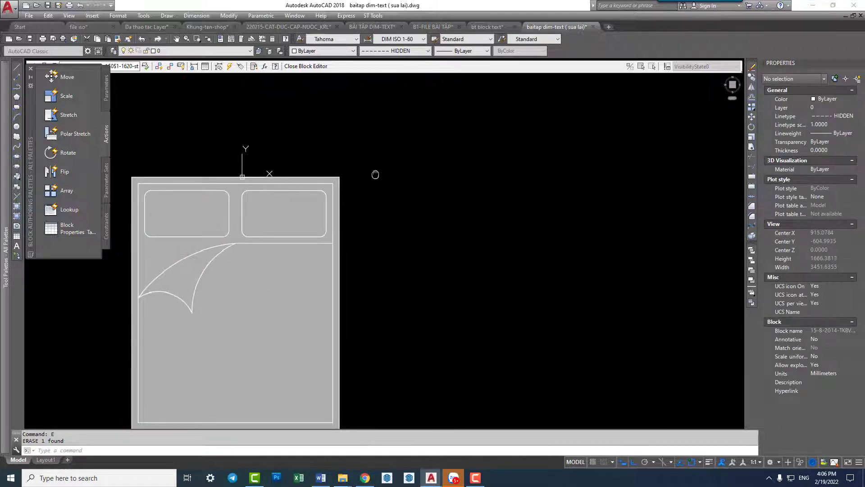
Reset the current linetype to ByLayer and close the Block Editor.
{"action": "left_click", "coordinate": [387, 51]}
{"action": "left_click", "coordinate": [388, 60]}
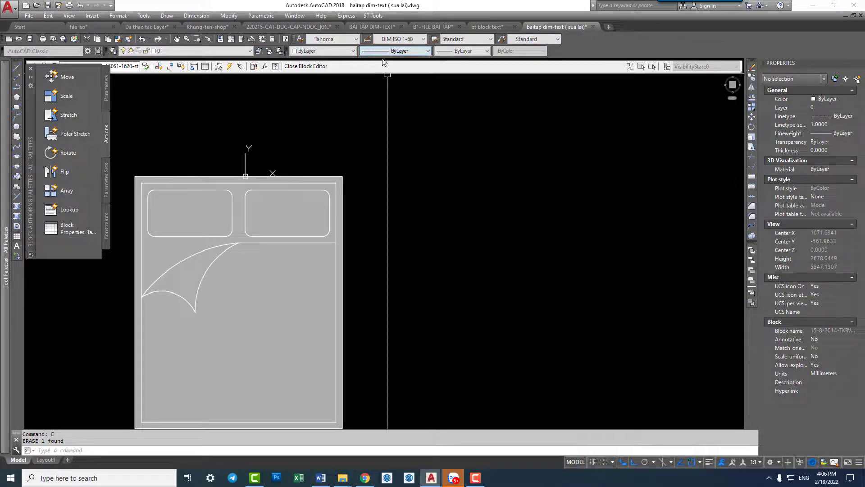
{"action": "middle_click_drag", "start_coordinate": [363, 199], "coordinate": [494, 147]}
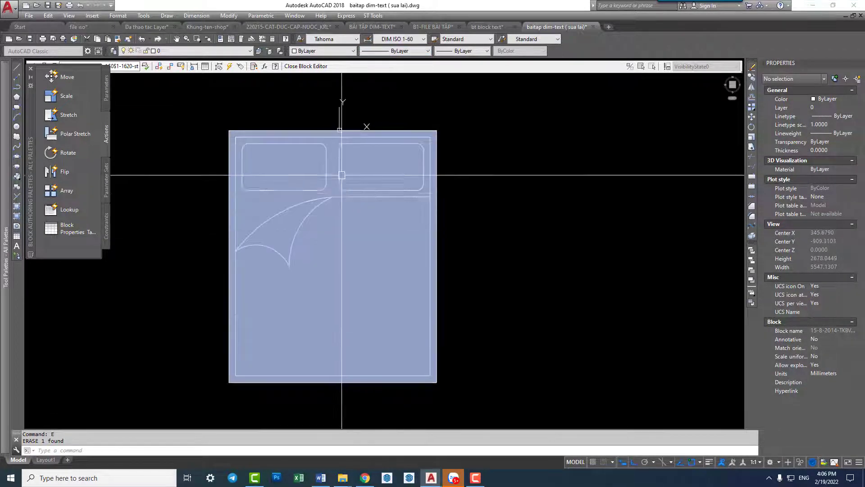
{"action": "left_click", "coordinate": [307, 66]}
Save the bed block changes and check the updated grey bed in the plan.
{"action": "left_click", "coordinate": [403, 223]}
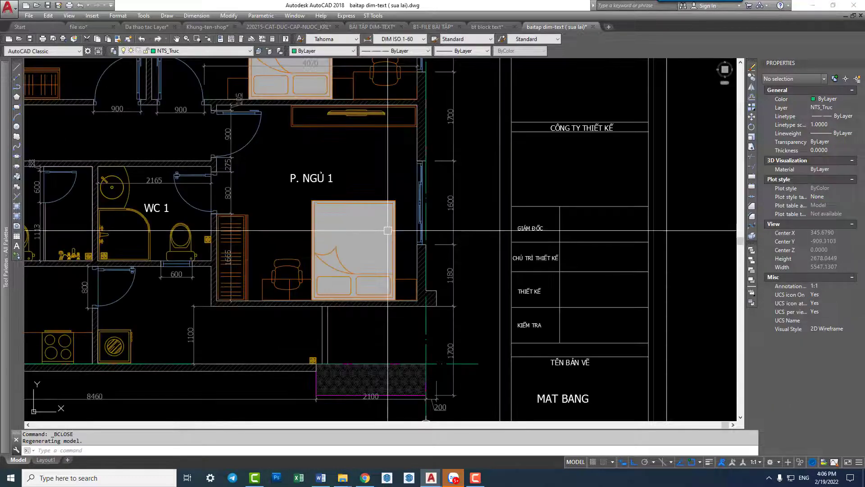
{"action": "left_click", "coordinate": [355, 253]}
{"action": "middle_click_drag", "start_coordinate": [354, 252], "coordinate": [397, 266]}
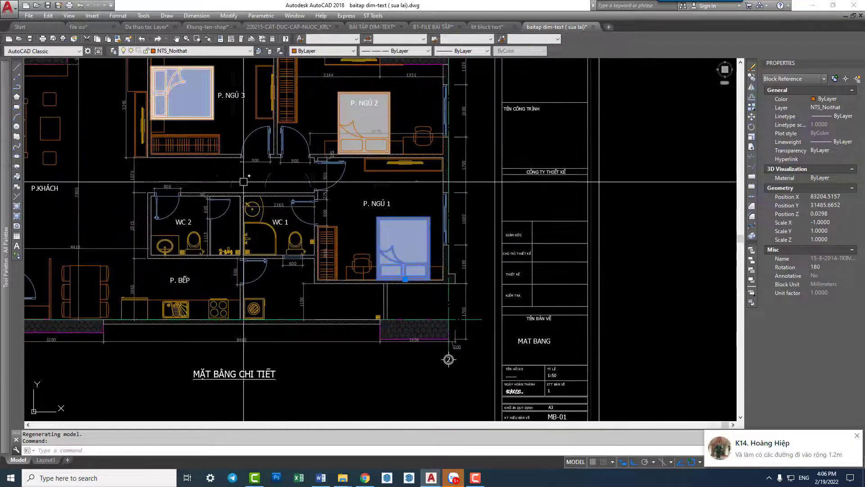
{"action": "key", "text": "Escape"}
Erase the stray vertical line beneath the desk chair, cancelling an accidental stretch.
{"action": "scroll", "coordinate": [343, 268], "scroll_direction": "up", "scroll_amount": 4}
{"action": "left_click", "coordinate": [324, 278]}
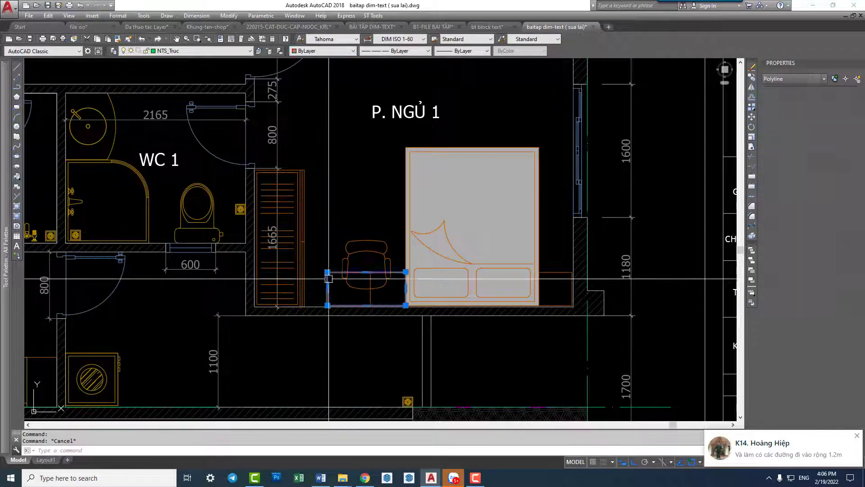
{"action": "scroll", "coordinate": [383, 288], "scroll_direction": "up", "scroll_amount": 3}
{"action": "key", "text": "Escape"}
{"action": "scroll", "coordinate": [352, 270], "scroll_direction": "up", "scroll_amount": 1}
{"action": "left_click", "coordinate": [348, 266]}
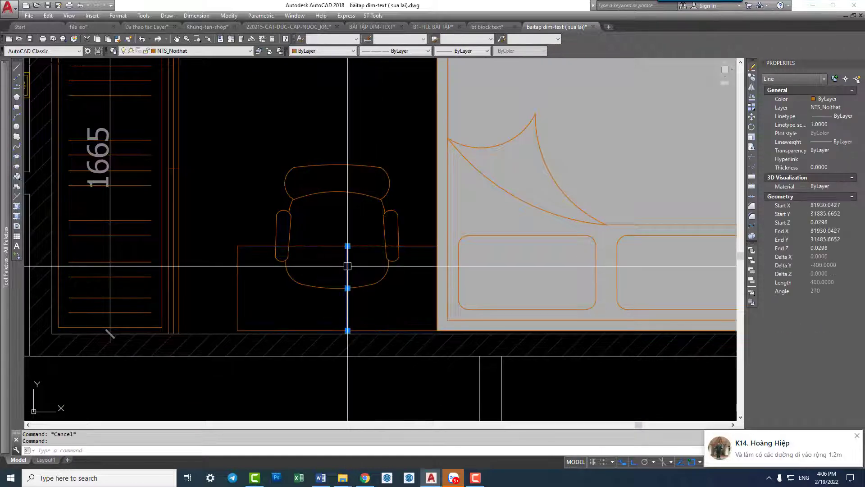
{"action": "key", "text": "Delete"}
{"action": "left_click", "coordinate": [436, 255]}
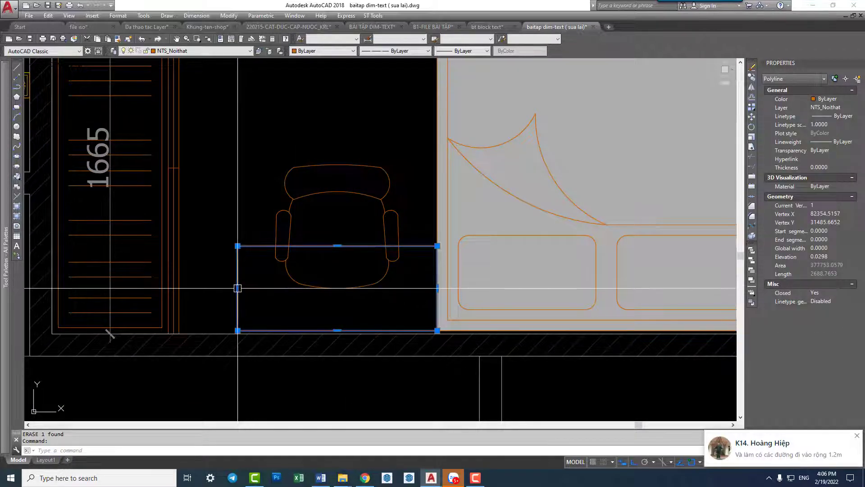
{"action": "left_click", "coordinate": [238, 288]}
{"action": "key", "text": "Escape"}
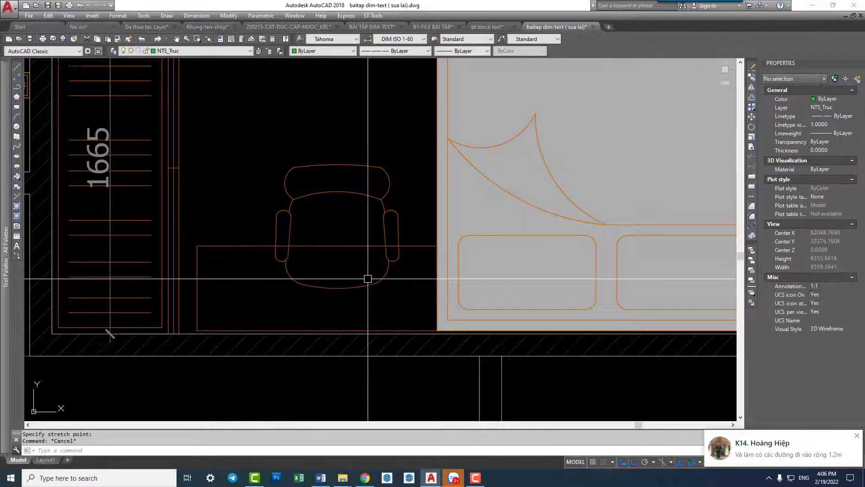
{"action": "middle_click_drag", "start_coordinate": [367, 276], "coordinate": [372, 292]}
After an aborted hatch attempt, make the desk rectangle's layer NTS_Noithat current.
{"action": "type", "text": "h"}
{"action": "key", "text": "Return"}
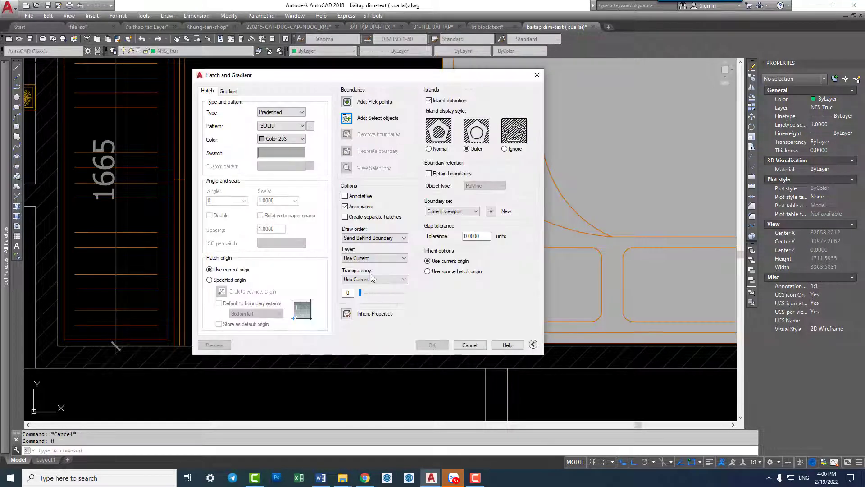
{"action": "left_click", "coordinate": [347, 119]}
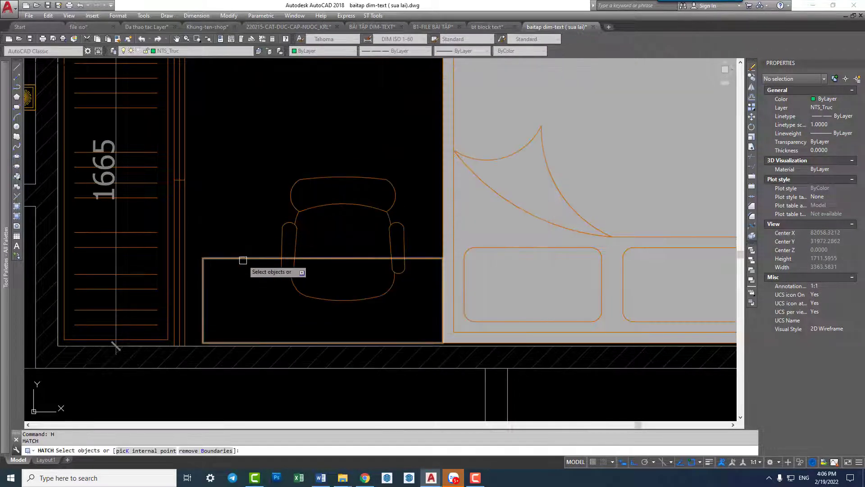
{"action": "key", "text": "Return"}
{"action": "key", "text": "Escape"}
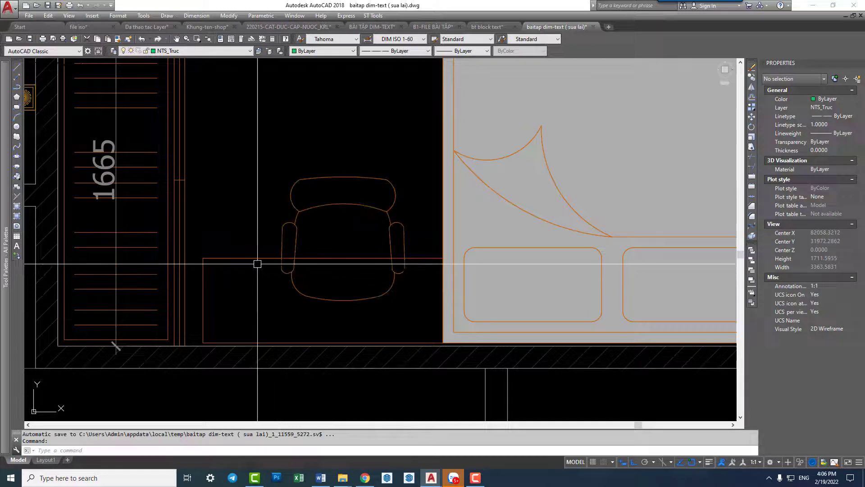
{"action": "left_click", "coordinate": [257, 259]}
{"action": "key", "text": "Escape"}
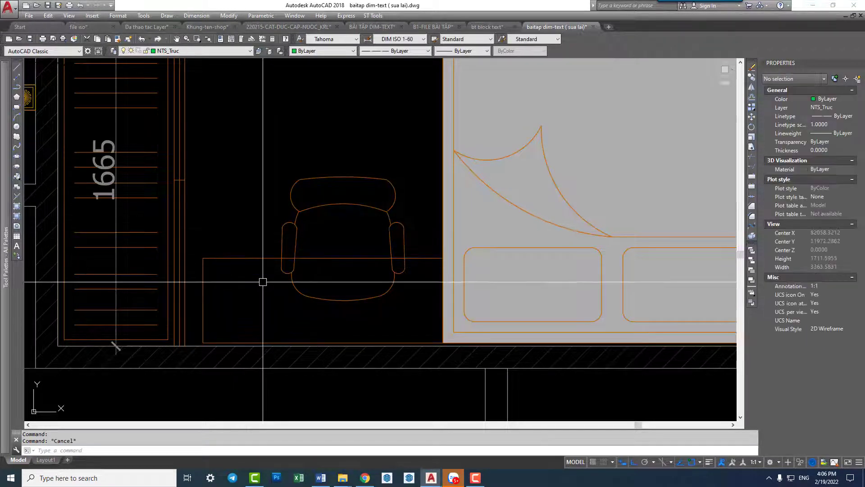
{"action": "type", "text": "11"}
{"action": "key", "text": "Return"}
{"action": "left_click", "coordinate": [253, 257]}
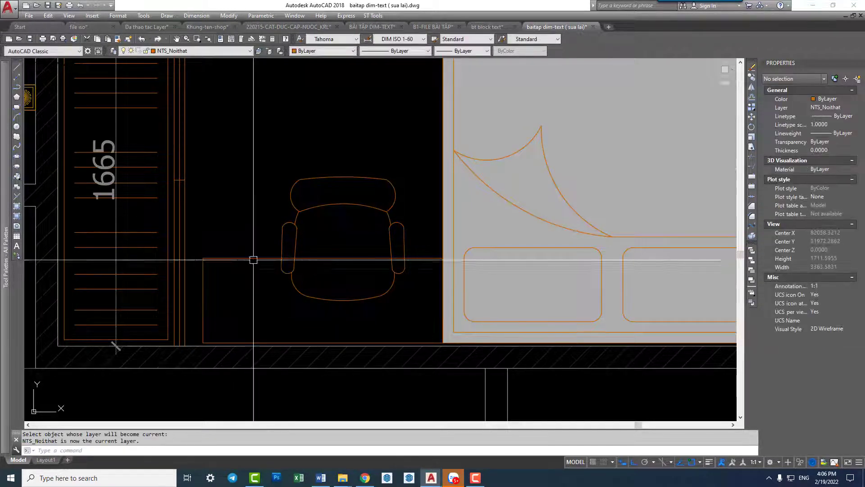
{"action": "left_click", "coordinate": [205, 52]}
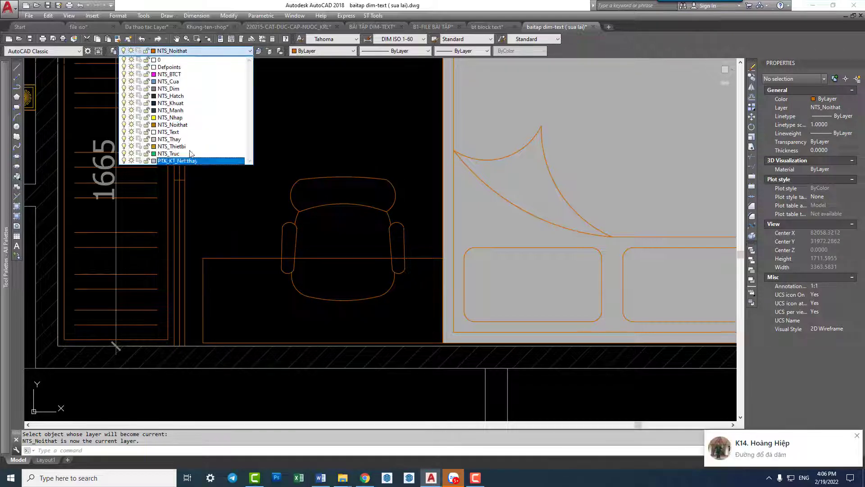
{"action": "left_click", "coordinate": [184, 125]}
Hatch the desk rectangle under the chair with solid Color 253 grey.
{"action": "type", "text": "h"}
{"action": "key", "text": "Return"}
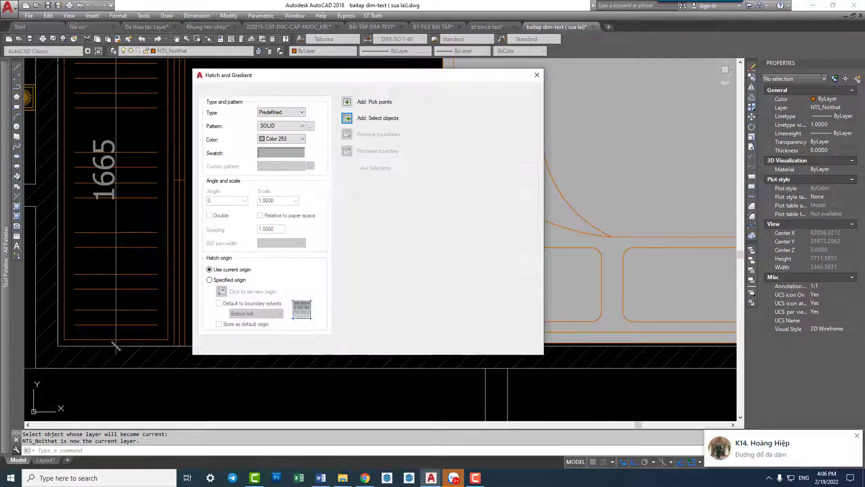
{"action": "left_click", "coordinate": [347, 118]}
{"action": "left_click", "coordinate": [243, 261]}
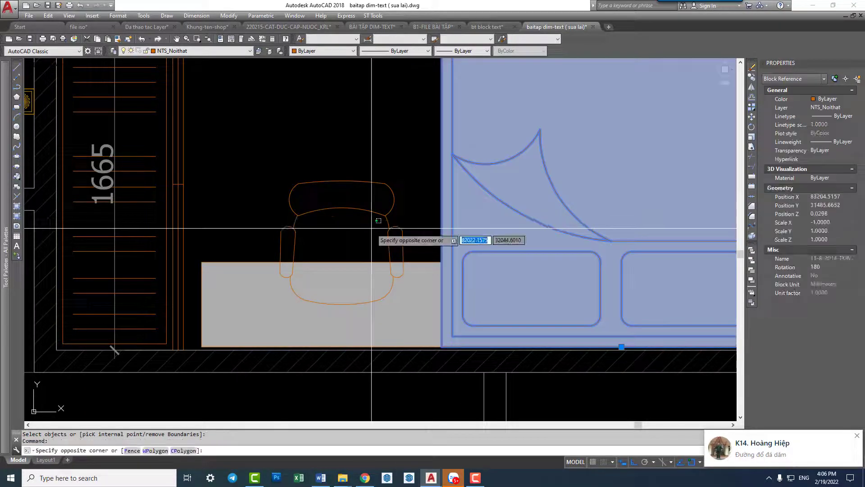
{"action": "key", "text": "Escape"}
Move the chair block upward so it sits clear of the desk.
{"action": "left_click", "coordinate": [387, 218]}
{"action": "left_click", "coordinate": [356, 229]}
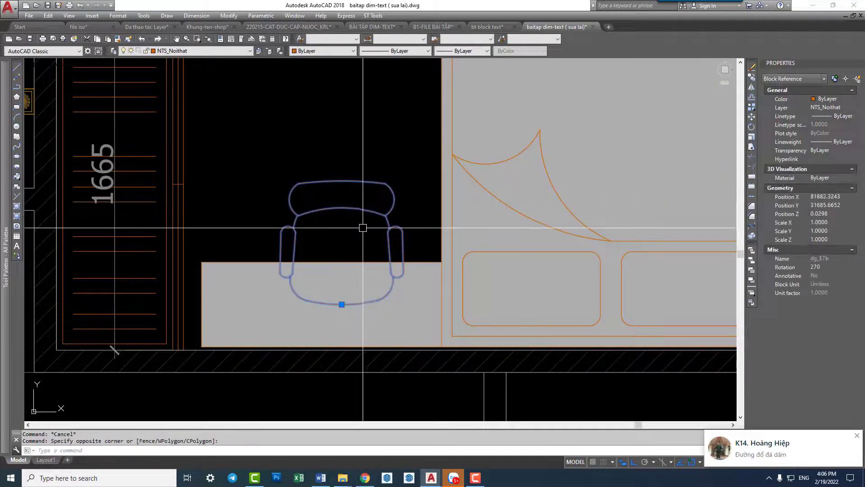
{"action": "left_click", "coordinate": [399, 188]}
{"action": "type", "text": "m"}
{"action": "key", "text": "space"}
{"action": "key", "text": "Escape"}
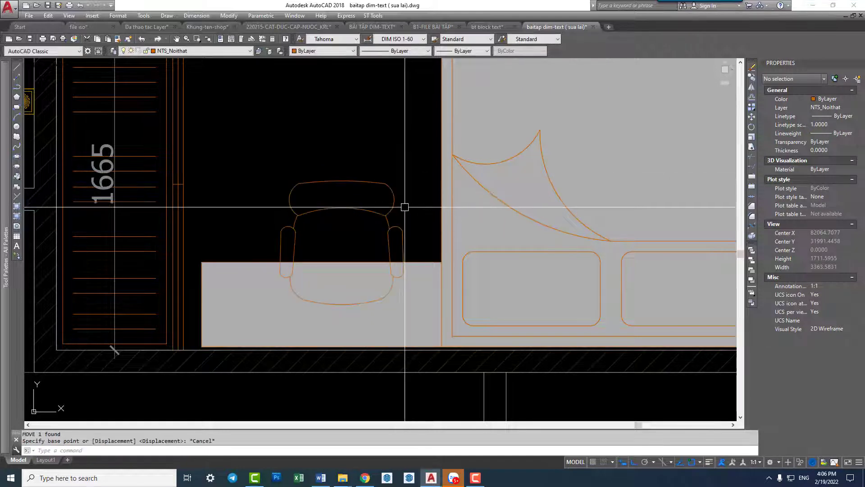
{"action": "key", "text": "space"}
{"action": "left_click", "coordinate": [387, 159]}
{"action": "left_click", "coordinate": [390, 109]}
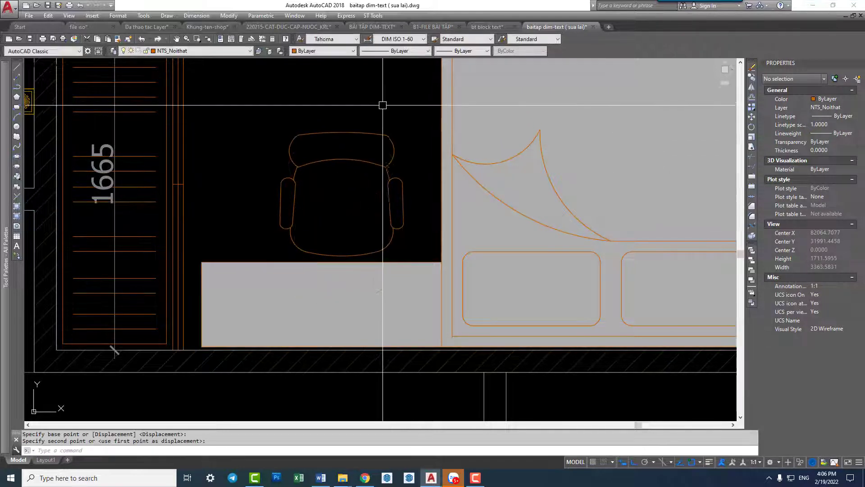
{"action": "key", "text": "space"}
{"action": "left_click", "coordinate": [348, 115]}
{"action": "key", "text": "space"}
{"action": "left_click", "coordinate": [371, 194]}
Hatch the small desk rectangle right of the bed with the solid grey fill.
{"action": "scroll", "coordinate": [371, 193], "scroll_direction": "down", "scroll_amount": 4}
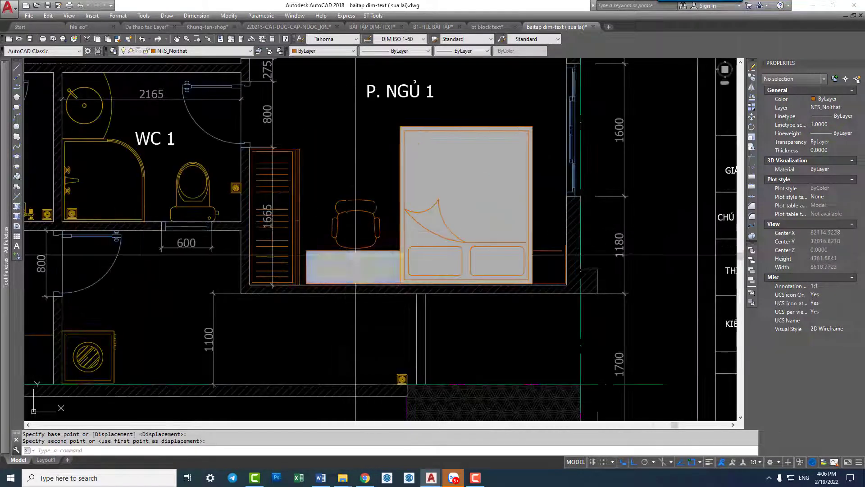
{"action": "middle_click_drag", "start_coordinate": [428, 267], "coordinate": [413, 275]}
{"action": "scroll", "coordinate": [498, 265], "scroll_direction": "up", "scroll_amount": 1}
{"action": "scroll", "coordinate": [500, 284], "scroll_direction": "up", "scroll_amount": 3}
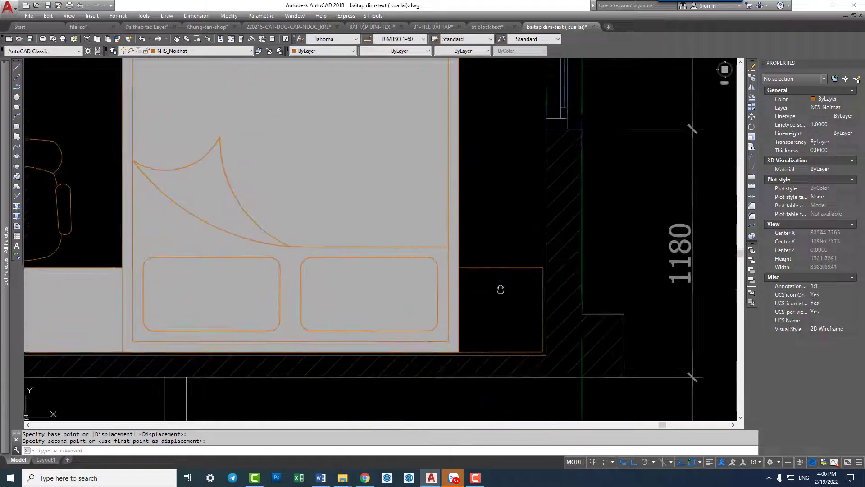
{"action": "type", "text": "h"}
{"action": "key", "text": "Return"}
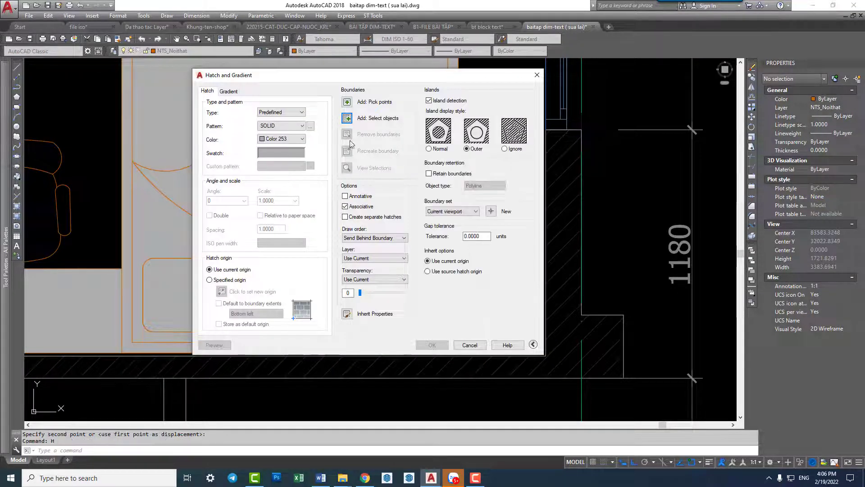
{"action": "left_click", "coordinate": [347, 121]}
{"action": "key", "text": "Return"}
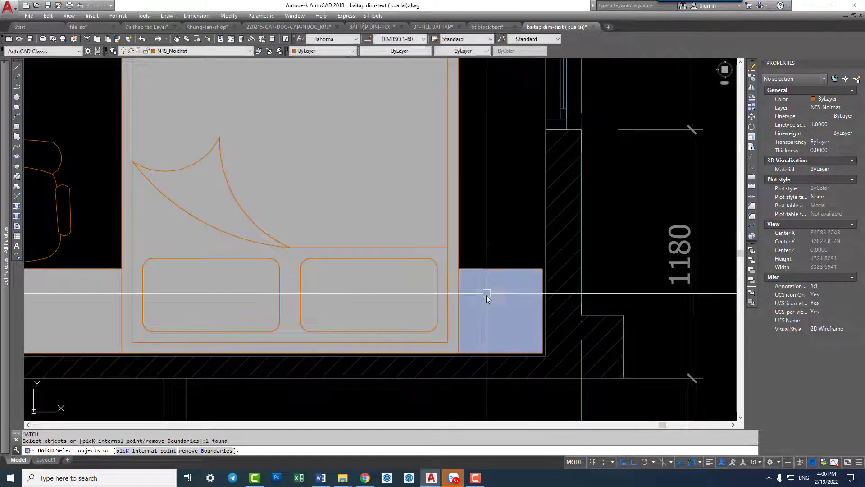
{"action": "scroll", "coordinate": [486, 292], "scroll_direction": "down", "scroll_amount": 4}
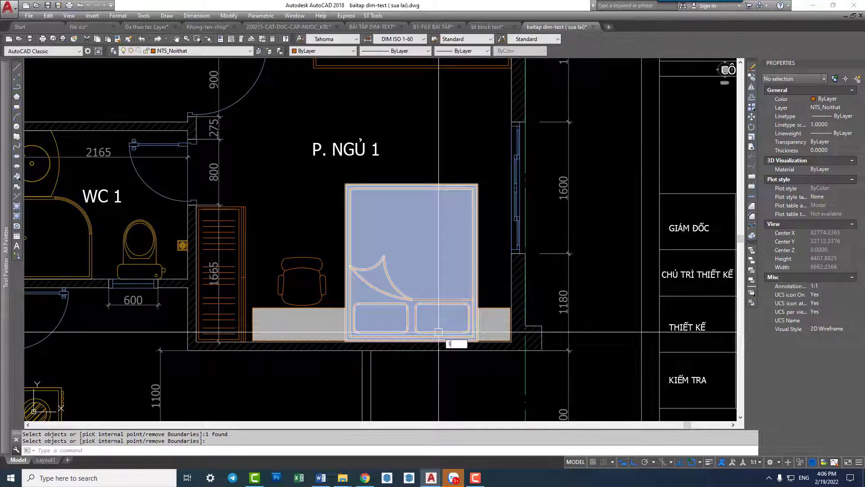
Check the fill by turning the NTS_Noithat layer off with LAYOFF, then all layers on with LAYON.
{"action": "type", "text": "ayoff"}
{"action": "key", "text": "Return"}
{"action": "left_click", "coordinate": [493, 308]}
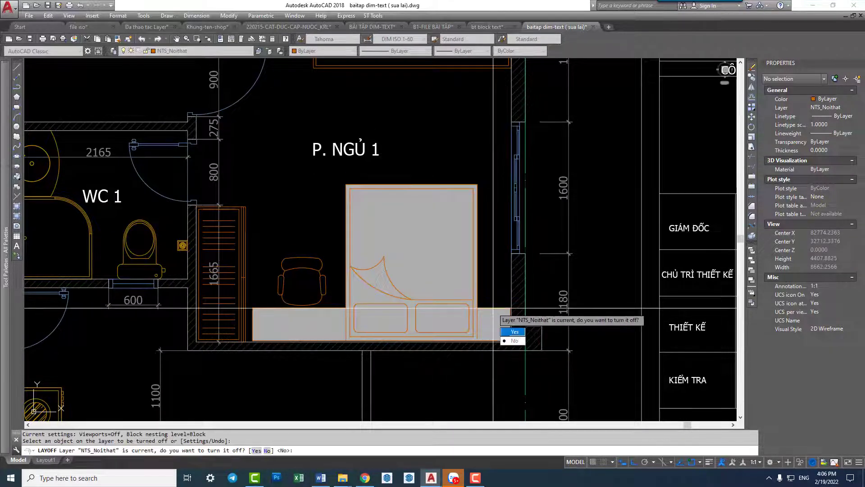
{"action": "left_click", "coordinate": [514, 331]}
{"action": "key", "text": "Escape"}
{"action": "type", "text": "layon"}
{"action": "key", "text": "Return"}
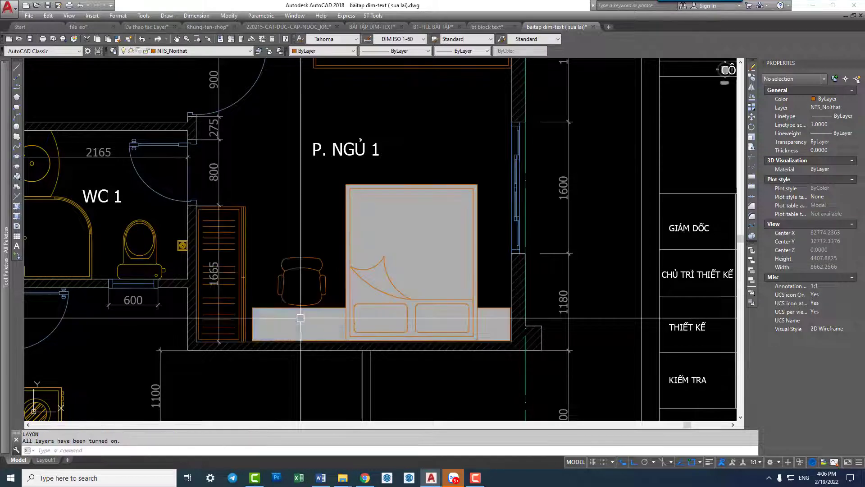
Inspect the grey desk fill and the bed block, then zoom out to the sheet.
{"action": "scroll", "coordinate": [284, 327], "scroll_direction": "up", "scroll_amount": 4}
{"action": "left_click", "coordinate": [279, 301]}
{"action": "left_click", "coordinate": [259, 277]}
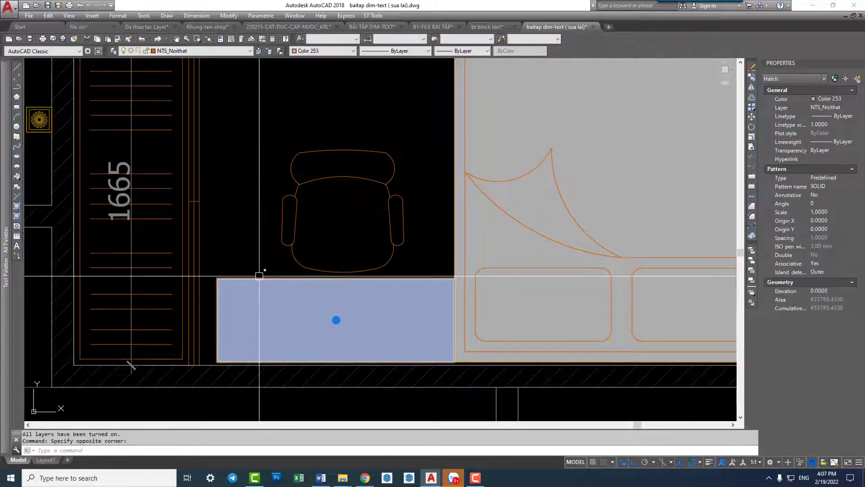
{"action": "key", "text": "Escape"}
{"action": "middle_click_drag", "start_coordinate": [433, 236], "coordinate": [258, 332]}
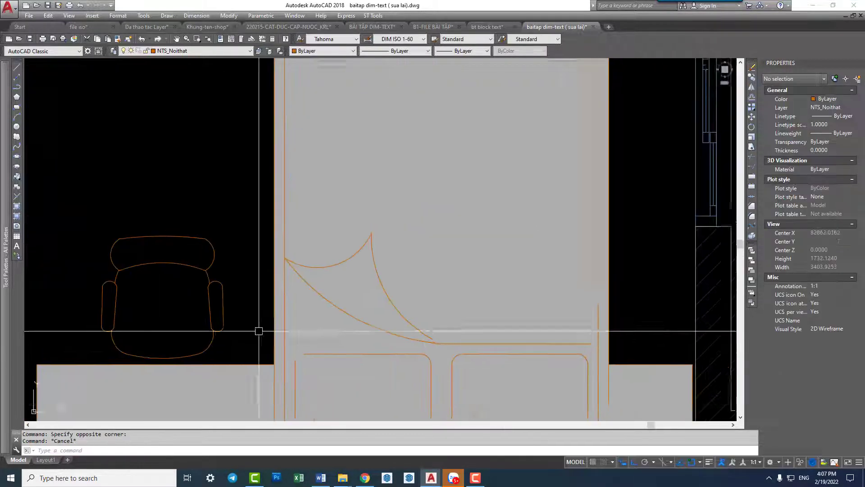
{"action": "scroll", "coordinate": [315, 279], "scroll_direction": "down", "scroll_amount": 2}
{"action": "left_click", "coordinate": [347, 270]}
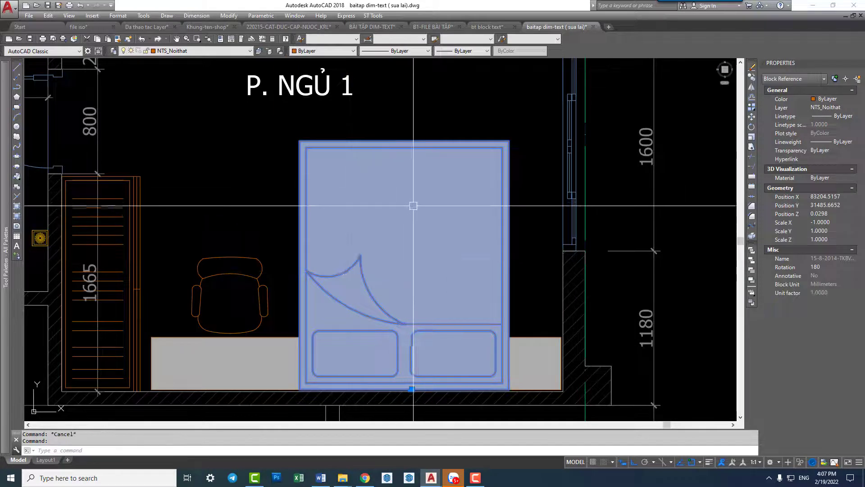
{"action": "scroll", "coordinate": [412, 195], "scroll_direction": "down", "scroll_amount": 3}
{"action": "key", "text": "Escape"}
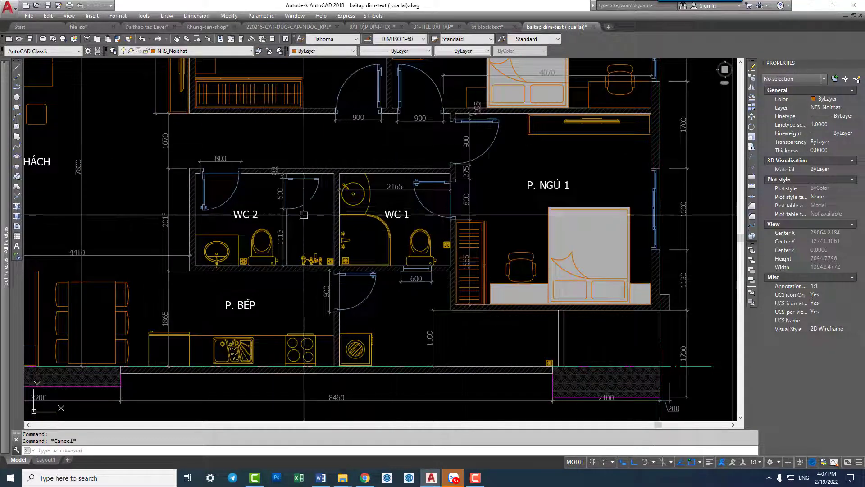
{"action": "scroll", "coordinate": [451, 306], "scroll_direction": "down", "scroll_amount": 2}
Load the previous plot setup, window the title-block frame as plot area, and preview.
{"action": "scroll", "coordinate": [451, 293], "scroll_direction": "down", "scroll_amount": 2}
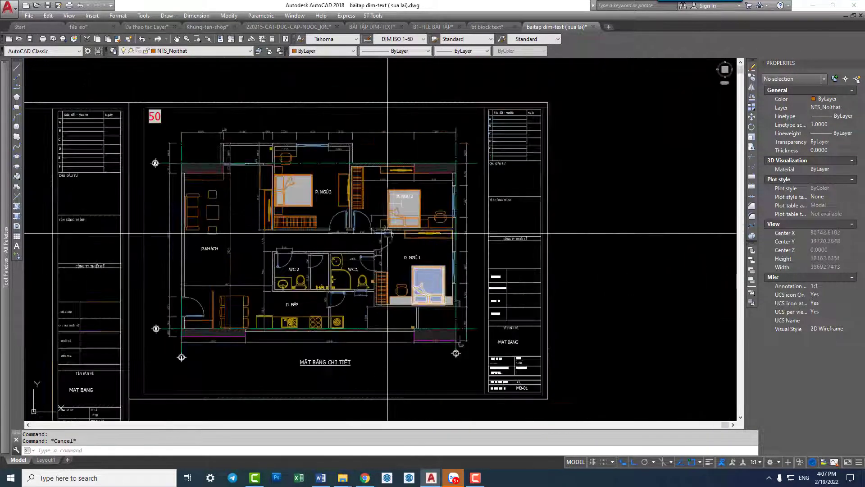
{"action": "middle_click_drag", "start_coordinate": [424, 299], "coordinate": [415, 269]}
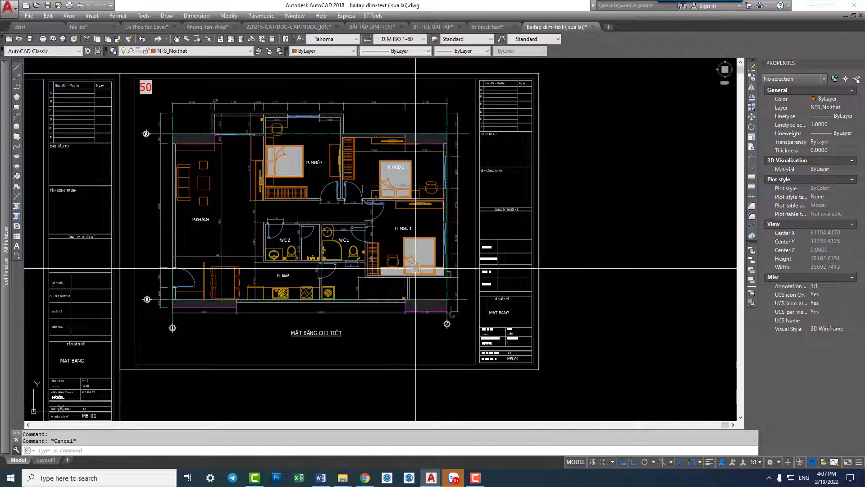
{"action": "key", "text": "ctrl+p"}
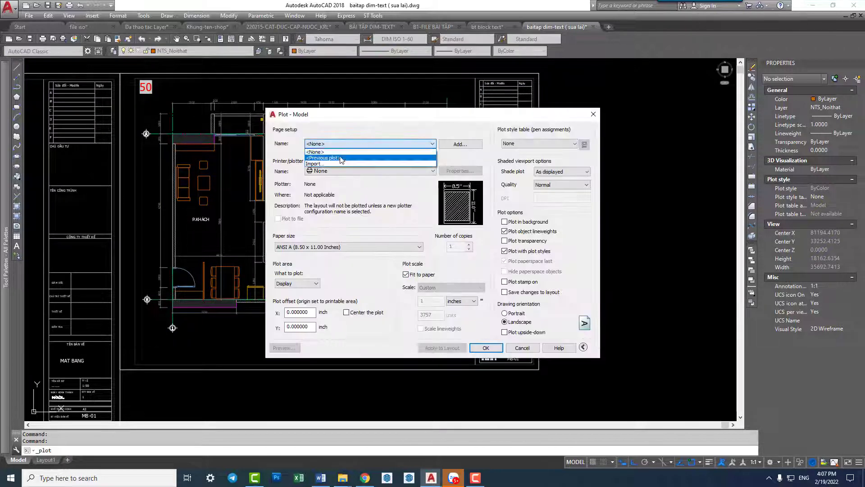
{"action": "left_click", "coordinate": [341, 159]}
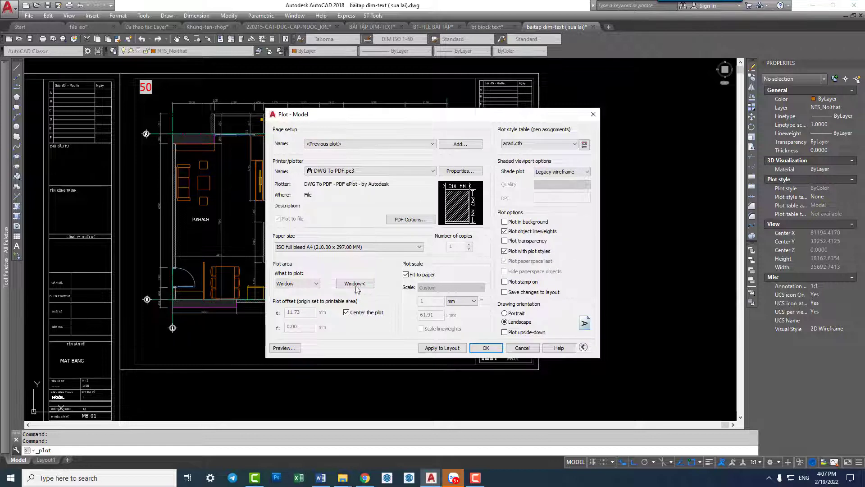
{"action": "left_click", "coordinate": [356, 289]}
{"action": "middle_click_drag", "start_coordinate": [316, 101], "coordinate": [299, 103]}
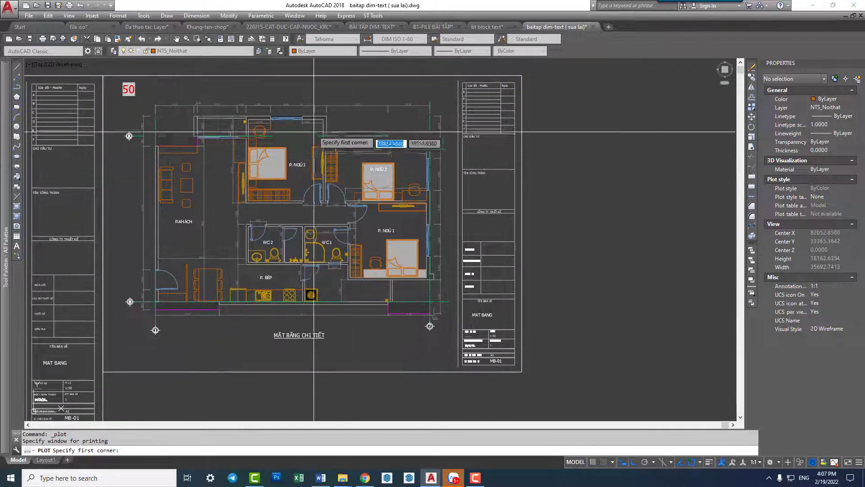
{"action": "left_click", "coordinate": [300, 103]}
{"action": "left_click", "coordinate": [420, 352]}
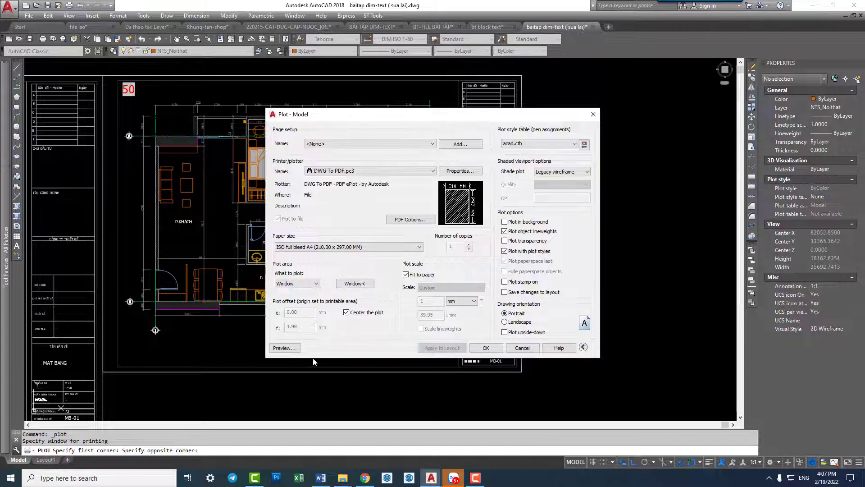
{"action": "left_click", "coordinate": [295, 349]}
Zoom and pan the plot preview to inspect P. NGỦ 1 and the plan's top and lower parts.
{"action": "scroll", "coordinate": [445, 197], "scroll_direction": "up", "scroll_amount": 4}
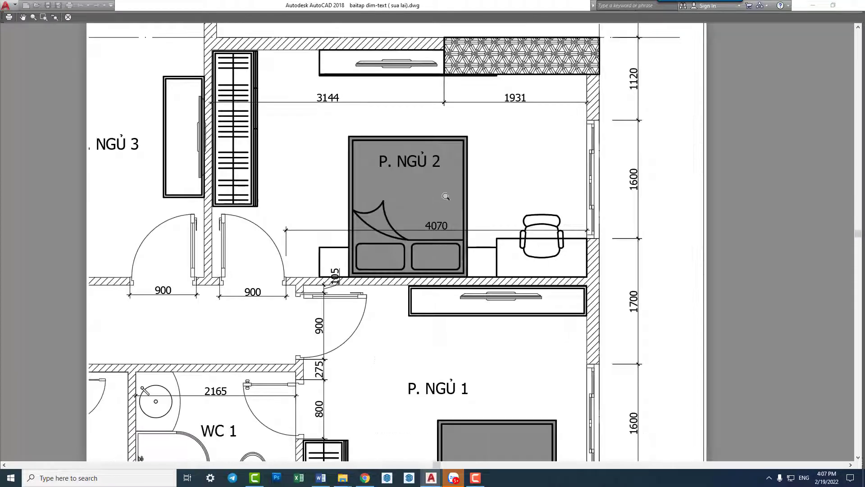
{"action": "middle_click_drag", "start_coordinate": [446, 196], "coordinate": [385, 124]}
{"action": "scroll", "coordinate": [415, 305], "scroll_direction": "down", "scroll_amount": 3}
{"action": "middle_click_drag", "start_coordinate": [415, 305], "coordinate": [395, 244]}
{"action": "scroll", "coordinate": [410, 293], "scroll_direction": "up", "scroll_amount": 3}
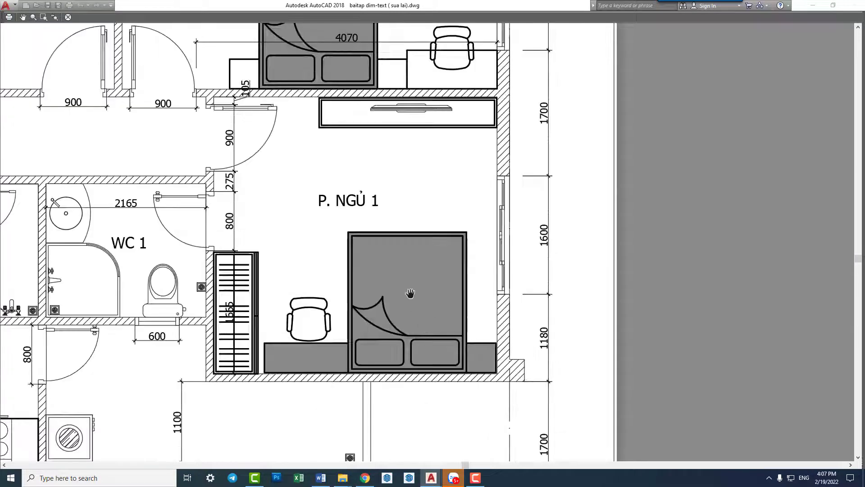
{"action": "scroll", "coordinate": [140, 282], "scroll_direction": "down", "scroll_amount": 3}
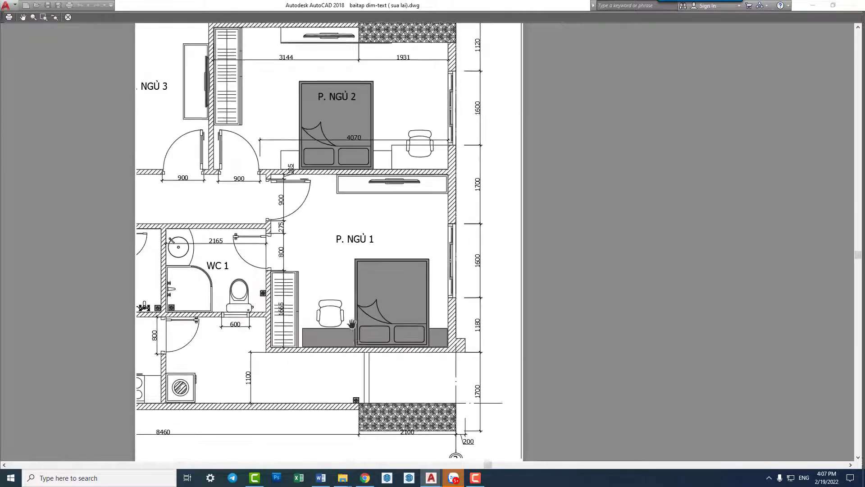
{"action": "scroll", "coordinate": [422, 283], "scroll_direction": "up", "scroll_amount": 2}
{"action": "middle_click_drag", "start_coordinate": [350, 117], "coordinate": [369, 229]}
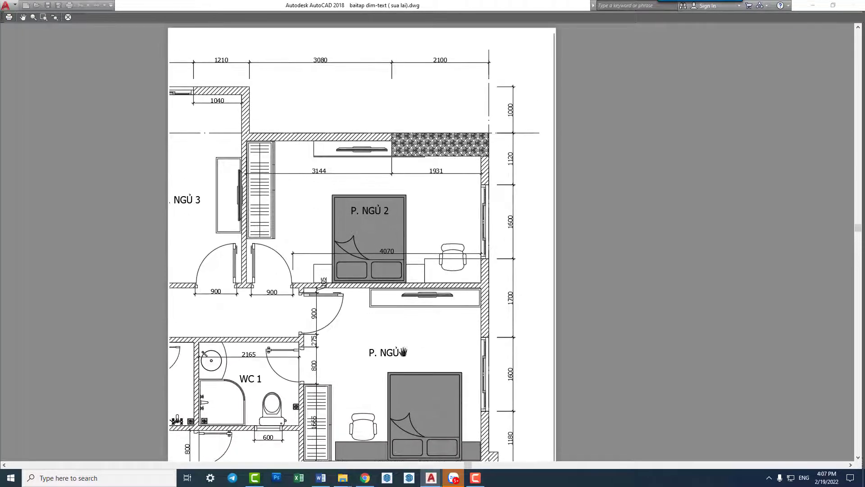
{"action": "middle_click_drag", "start_coordinate": [406, 429], "coordinate": [384, 354]}
{"action": "middle_click_drag", "start_coordinate": [381, 190], "coordinate": [395, 216]}
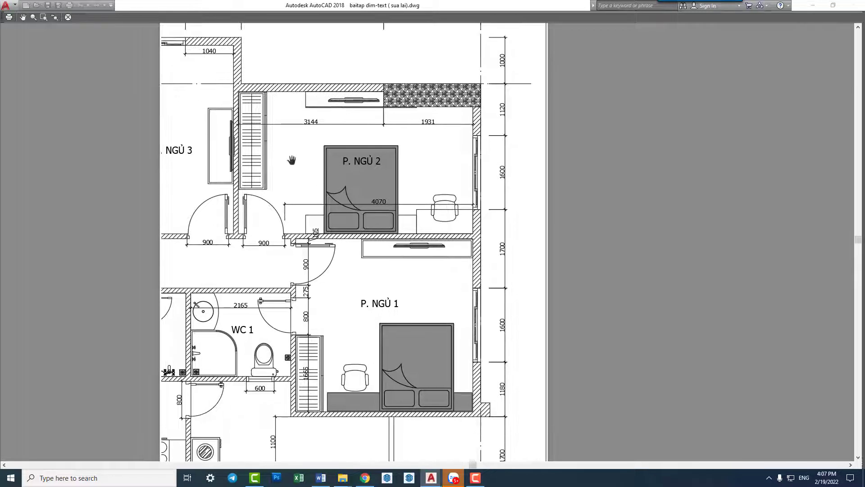
{"action": "scroll", "coordinate": [421, 152], "scroll_direction": "down", "scroll_amount": 1}
{"action": "scroll", "coordinate": [442, 228], "scroll_direction": "down", "scroll_amount": 1}
{"action": "scroll", "coordinate": [471, 255], "scroll_direction": "up", "scroll_amount": 5}
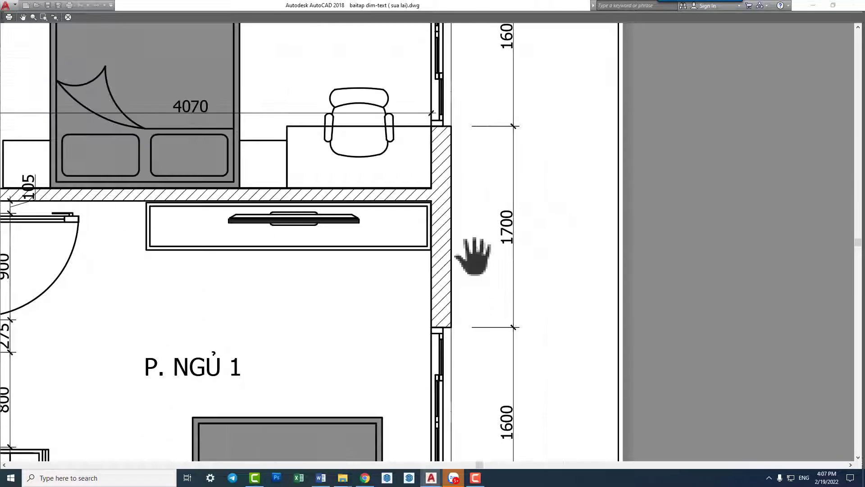
{"action": "scroll", "coordinate": [464, 238], "scroll_direction": "up", "scroll_amount": 2}
{"action": "scroll", "coordinate": [448, 212], "scroll_direction": "down", "scroll_amount": 2}
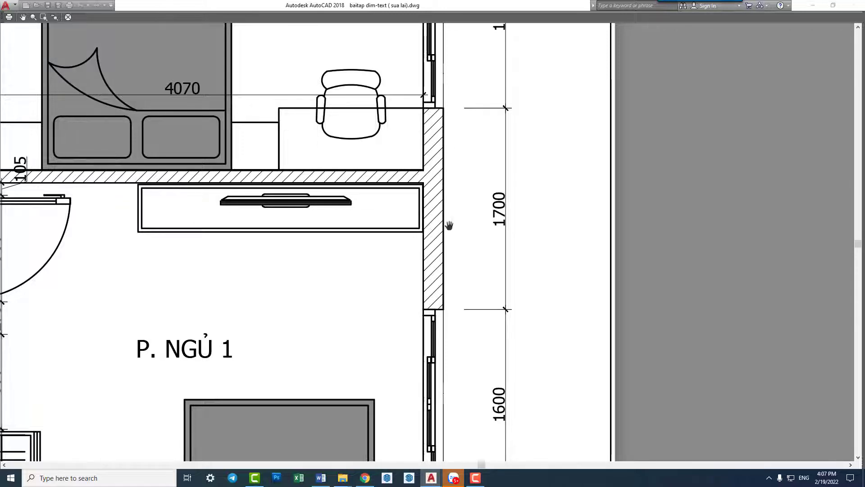
Pan the plot preview over bedroom P. NGỦ 2 to check it.
{"action": "left_click_drag", "start_coordinate": [491, 191], "coordinate": [509, 247]}
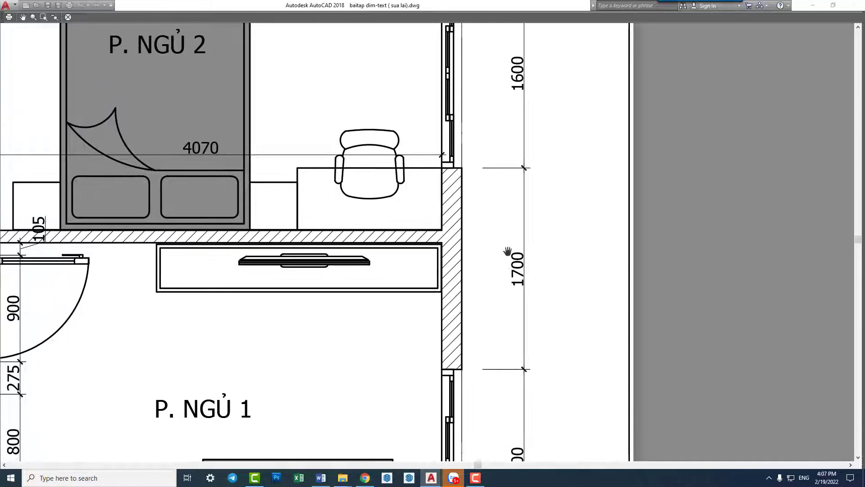
{"action": "left_click_drag", "start_coordinate": [467, 138], "coordinate": [436, 208]}
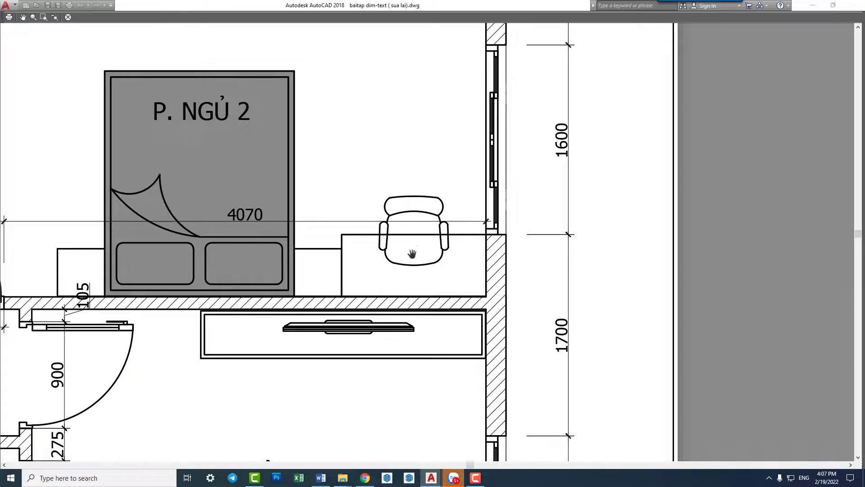
{"action": "left_click_drag", "start_coordinate": [399, 246], "coordinate": [391, 252]}
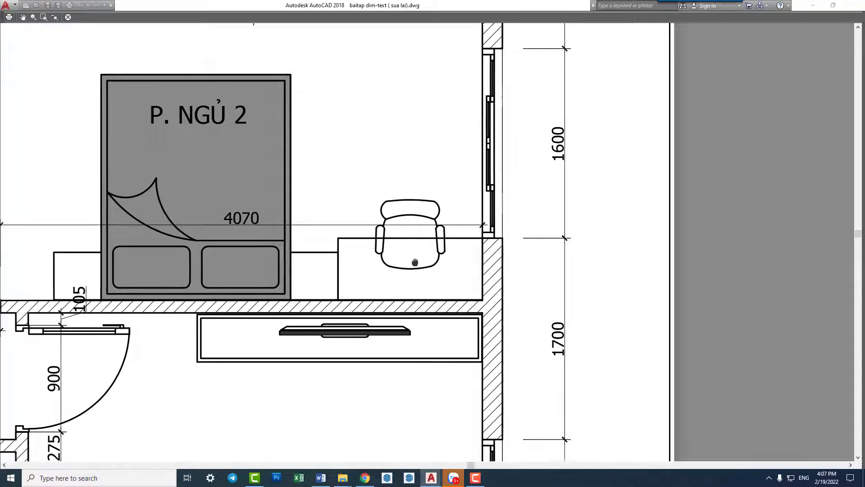
{"action": "scroll", "coordinate": [428, 244], "scroll_direction": "down", "scroll_amount": 5}
Inspect WC 1 and the area below it in the preview, then close the preview.
{"action": "left_click_drag", "start_coordinate": [238, 337], "coordinate": [280, 315]}
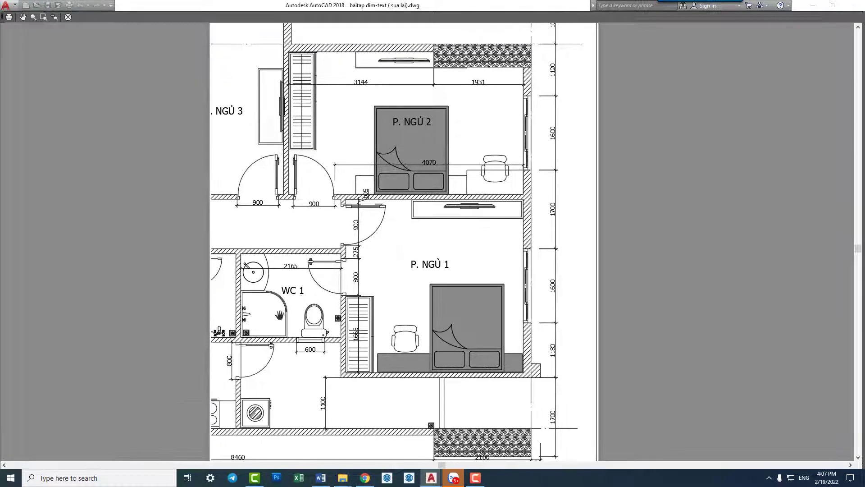
{"action": "scroll", "coordinate": [280, 315], "scroll_direction": "up", "scroll_amount": 5}
{"action": "scroll", "coordinate": [248, 177], "scroll_direction": "up", "scroll_amount": 1}
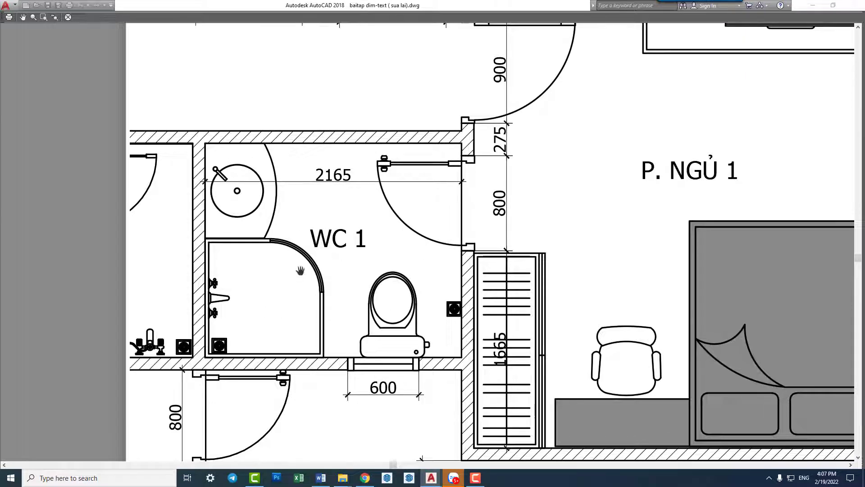
{"action": "left_click_drag", "start_coordinate": [244, 173], "coordinate": [253, 175]}
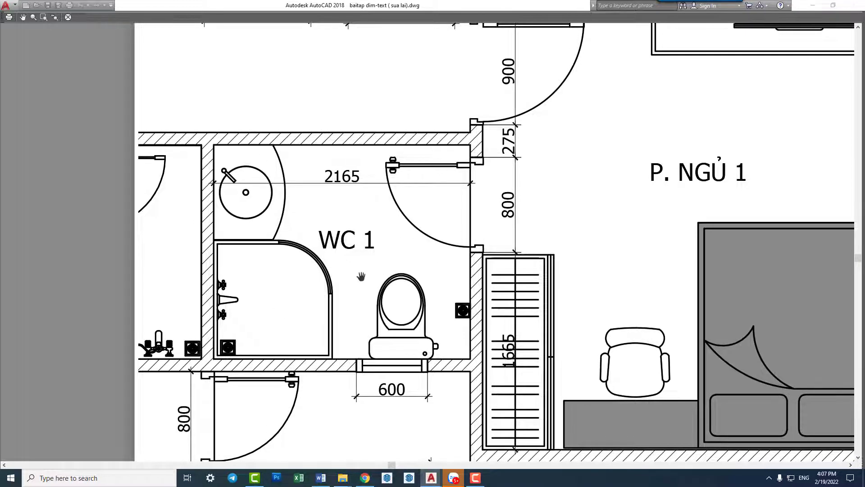
{"action": "left_click_drag", "start_coordinate": [371, 269], "coordinate": [535, 244]}
{"action": "scroll", "coordinate": [509, 251], "scroll_direction": "down", "scroll_amount": 1}
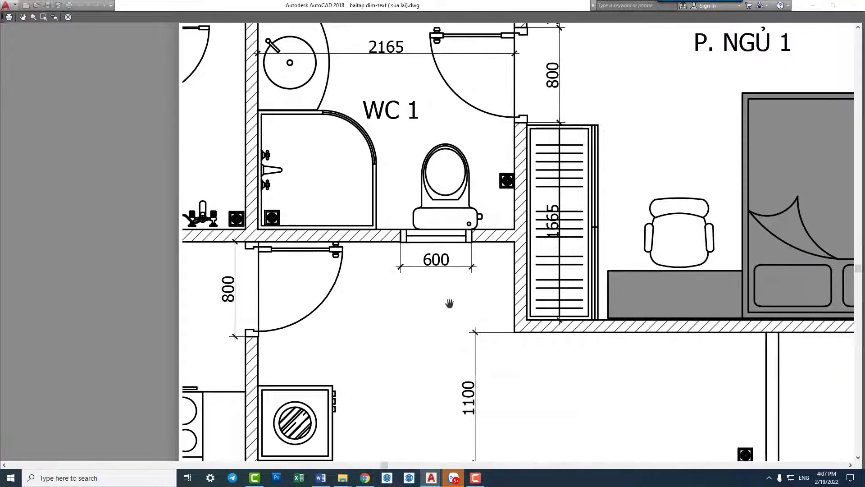
{"action": "scroll", "coordinate": [276, 257], "scroll_direction": "up", "scroll_amount": 1}
{"action": "left_click_drag", "start_coordinate": [276, 257], "coordinate": [317, 321]}
{"action": "left_click_drag", "start_coordinate": [443, 131], "coordinate": [422, 166]}
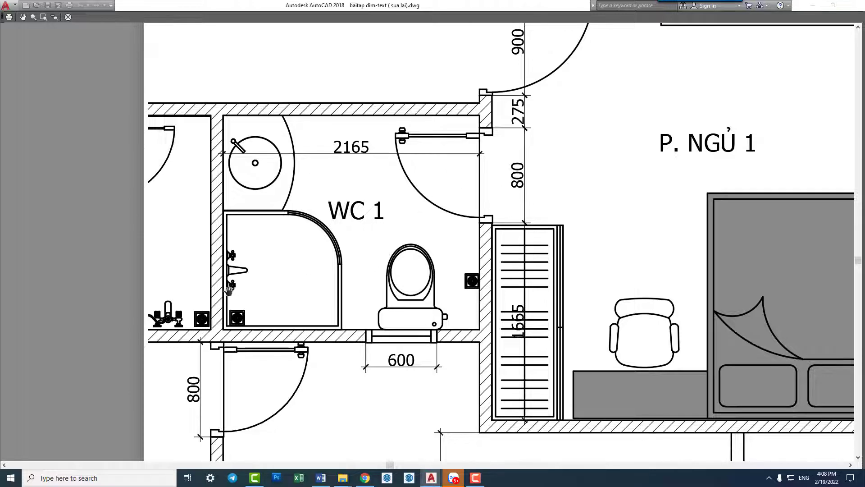
{"action": "mouse_move", "coordinate": [416, 276]}
{"action": "left_mouse_down"}
{"action": "mouse_move", "coordinate": [386, 279]}
{"action": "mouse_move", "coordinate": [390, 255]}
{"action": "left_mouse_up"}
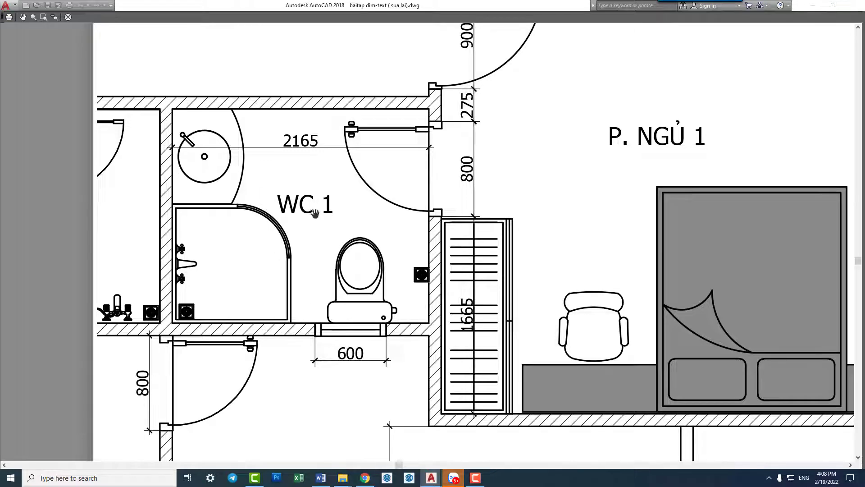
{"action": "scroll", "coordinate": [315, 213], "scroll_direction": "down", "scroll_amount": 2}
{"action": "scroll", "coordinate": [315, 213], "scroll_direction": "down", "scroll_amount": 1}
{"action": "scroll", "coordinate": [442, 184], "scroll_direction": "up", "scroll_amount": 2}
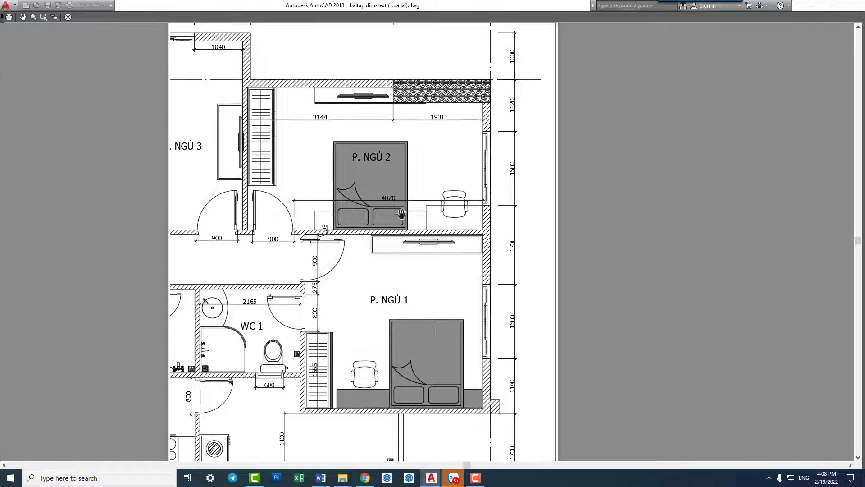
{"action": "key", "text": "Escape"}
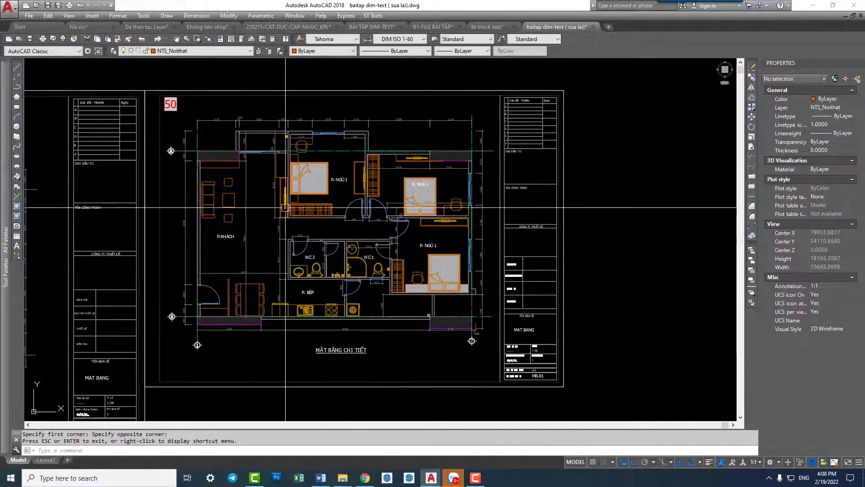
Grip-stretch the P. NGỦ 1 desk's right edge left so it clears the bed.
{"action": "middle_click_drag", "start_coordinate": [285, 207], "coordinate": [299, 198]}
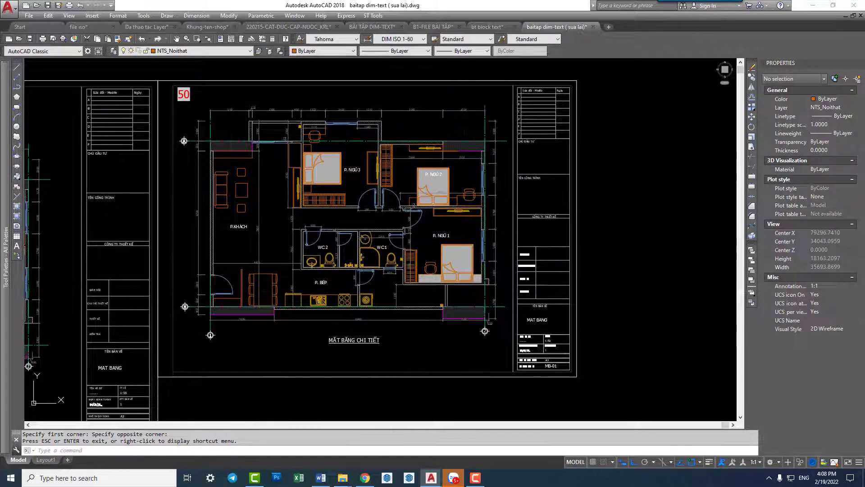
{"action": "scroll", "coordinate": [433, 256], "scroll_direction": "up", "scroll_amount": 3}
{"action": "scroll", "coordinate": [428, 262], "scroll_direction": "up", "scroll_amount": 2}
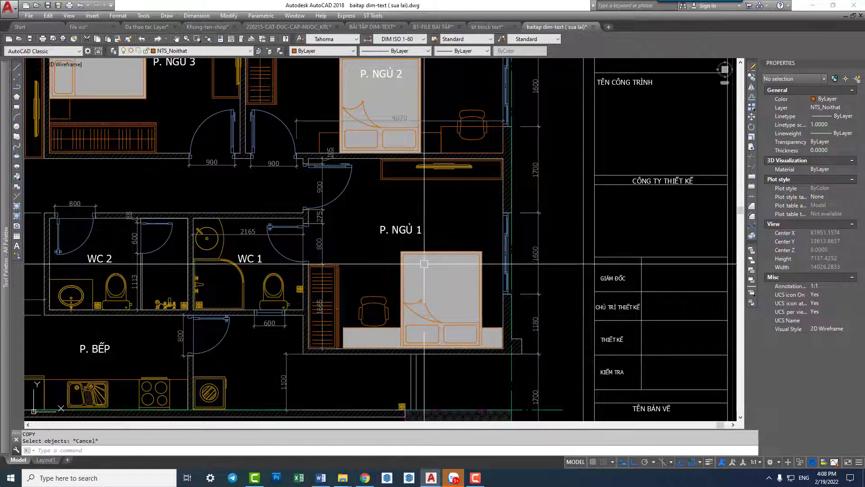
{"action": "scroll", "coordinate": [378, 337], "scroll_direction": "up", "scroll_amount": 5}
{"action": "left_click_drag", "start_coordinate": [238, 260], "coordinate": [495, 387]}
{"action": "middle_click_drag", "start_coordinate": [155, 386], "coordinate": [123, 281]}
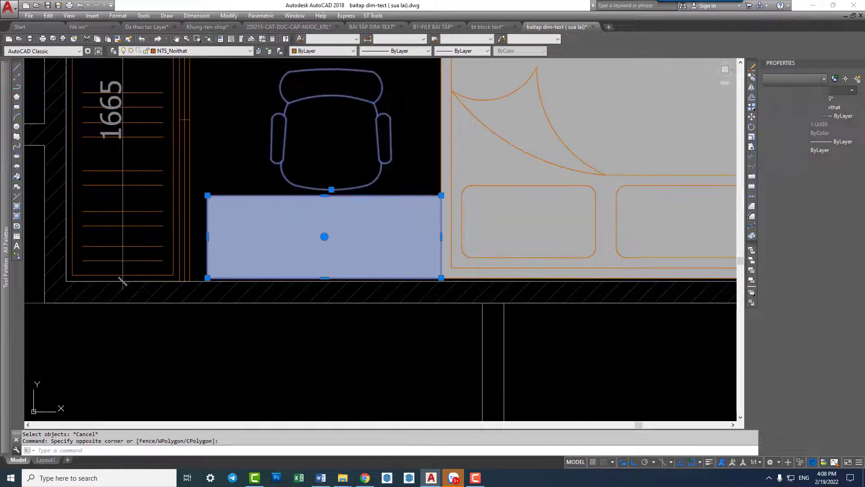
{"action": "left_click_drag", "start_coordinate": [420, 201], "coordinate": [441, 237]}
{"action": "left_click", "coordinate": [441, 236]}
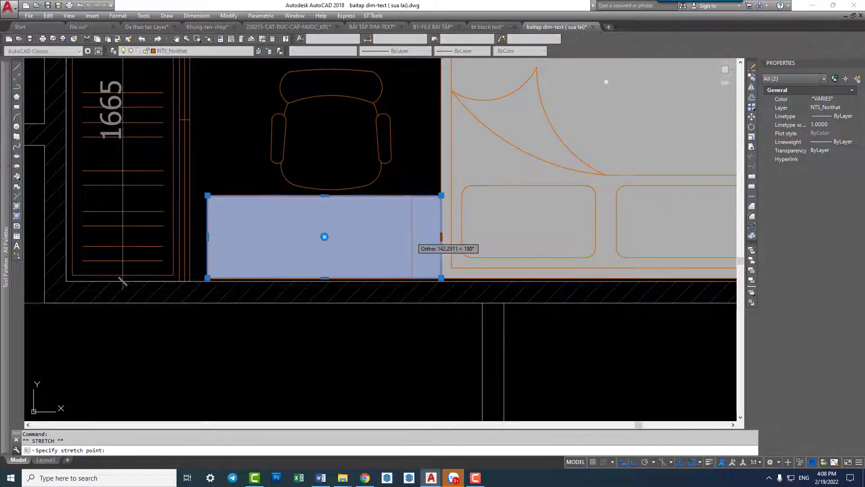
{"action": "left_click", "coordinate": [411, 237]}
{"action": "key", "text": "Escape"}
{"action": "left_click", "coordinate": [420, 217]}
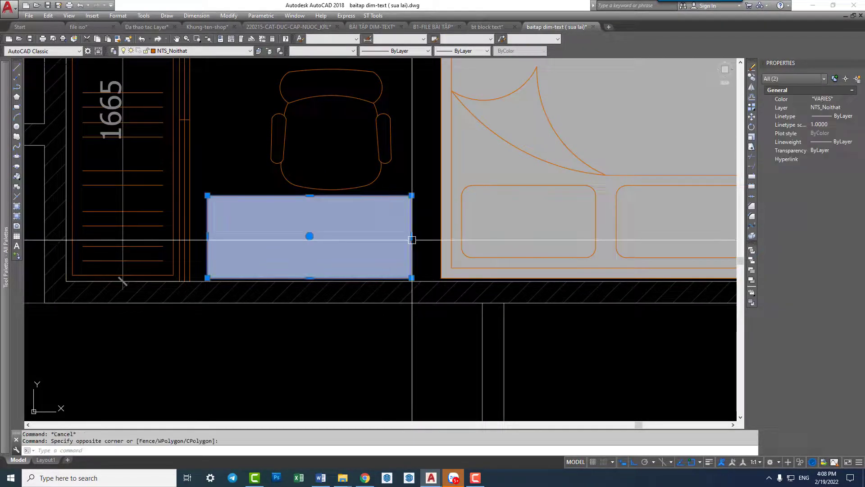
{"action": "left_click", "coordinate": [412, 237]}
{"action": "key", "text": "Escape"}
Copy the desk to a spot below the room with COPY.
{"action": "left_click", "coordinate": [396, 212]}
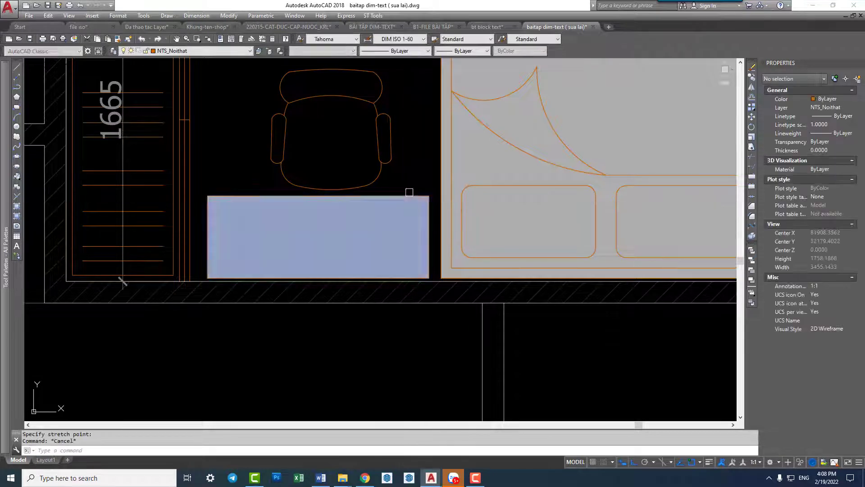
{"action": "type", "text": "co"}
{"action": "key", "text": "Return"}
{"action": "left_click", "coordinate": [374, 212]}
{"action": "scroll", "coordinate": [378, 295], "scroll_direction": "down", "scroll_amount": 3}
{"action": "key", "text": "Escape"}
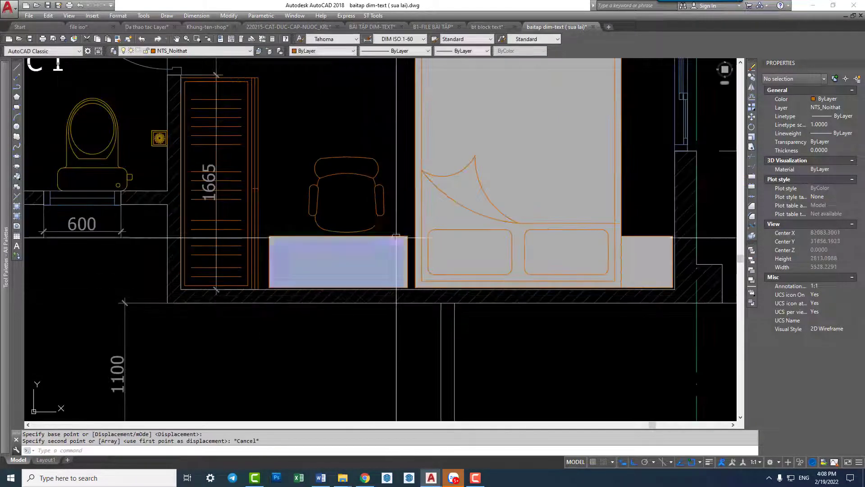
{"action": "key", "text": "Return"}
{"action": "left_click", "coordinate": [343, 252]}
{"action": "left_click", "coordinate": [374, 248]}
{"action": "scroll", "coordinate": [337, 261], "scroll_direction": "up", "scroll_amount": 2}
{"action": "left_click", "coordinate": [350, 264]}
{"action": "key", "text": "Return"}
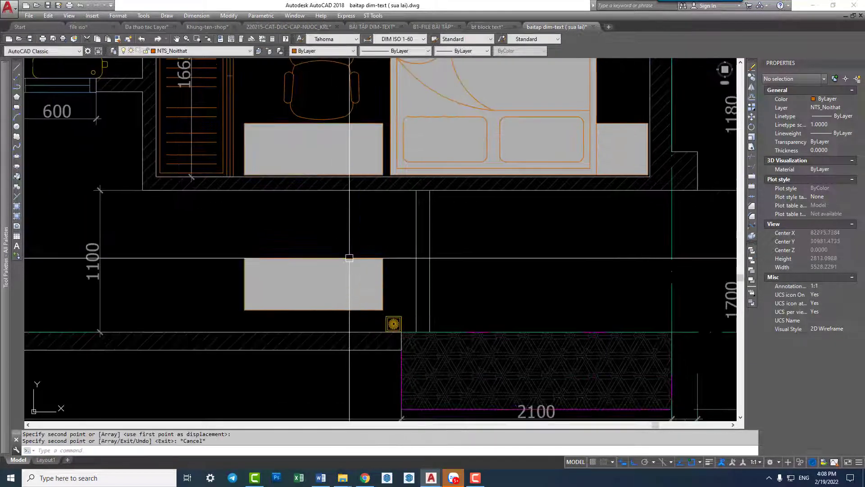
Rotate the desk copy vertical, then erase the copy.
{"action": "left_click", "coordinate": [351, 262]}
{"action": "type", "text": "ro"}
{"action": "key", "text": "Return"}
{"action": "left_click", "coordinate": [330, 275]}
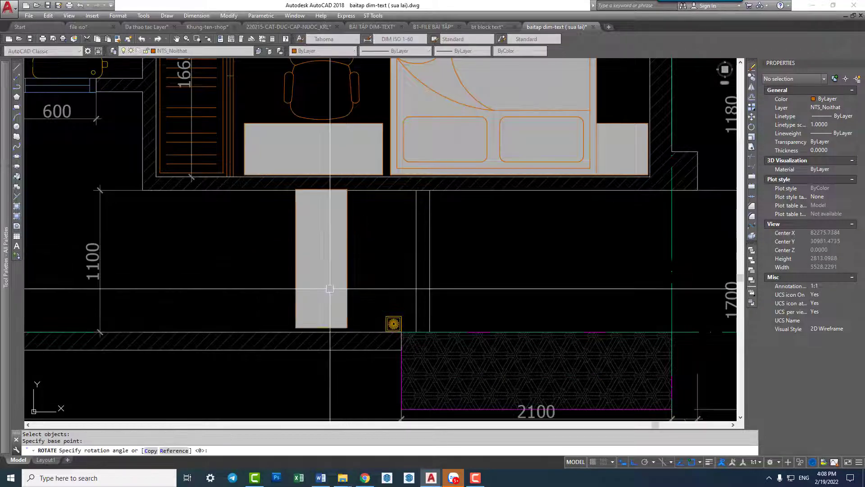
{"action": "left_click", "coordinate": [386, 262]}
{"action": "left_click", "coordinate": [319, 264]}
{"action": "type", "text": "e"}
{"action": "key", "text": "Return"}
{"action": "scroll", "coordinate": [578, 196], "scroll_direction": "down", "scroll_amount": 2}
{"action": "scroll", "coordinate": [578, 197], "scroll_direction": "down", "scroll_amount": 2}
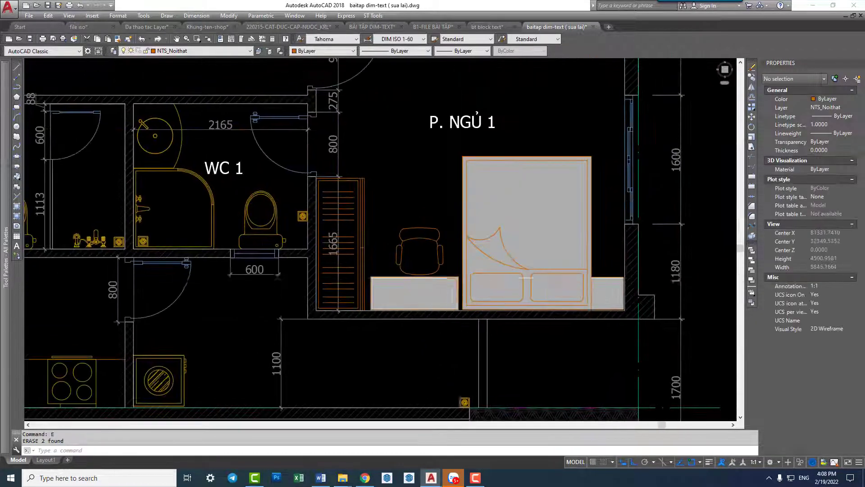
{"action": "scroll", "coordinate": [579, 196], "scroll_direction": "down", "scroll_amount": 2}
{"action": "middle_click_drag", "start_coordinate": [578, 196], "coordinate": [653, 215]}
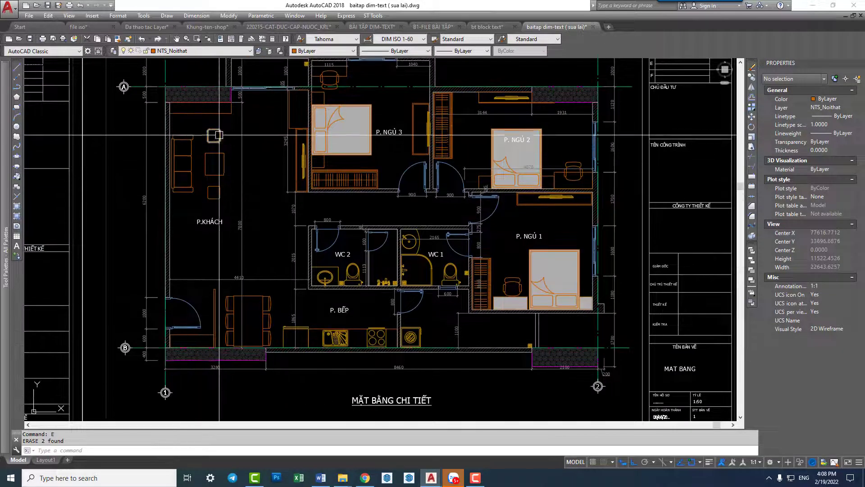
{"action": "scroll", "coordinate": [218, 132], "scroll_direction": "up", "scroll_amount": 2}
{"action": "scroll", "coordinate": [306, 233], "scroll_direction": "down", "scroll_amount": 2}
{"action": "mouse_move", "coordinate": [445, 262]}
{"action": "middle_mouse_down"}
{"action": "mouse_move", "coordinate": [387, 258]}
{"action": "mouse_move", "coordinate": [333, 233]}
{"action": "middle_mouse_up"}
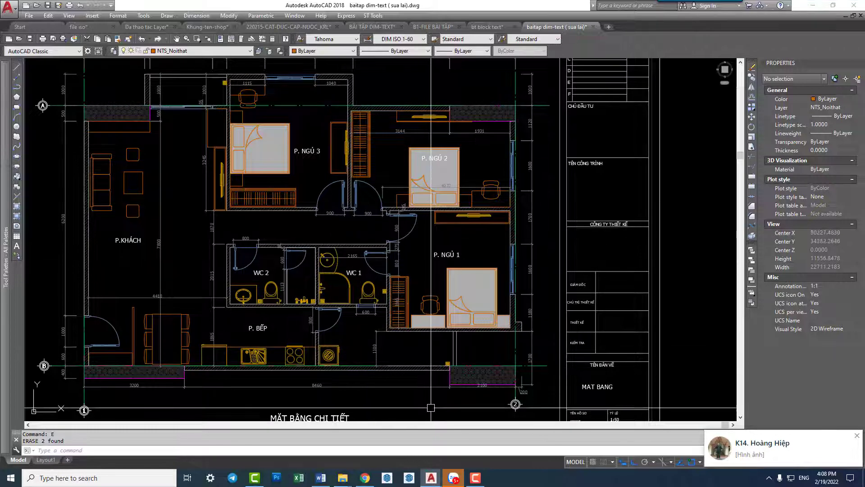